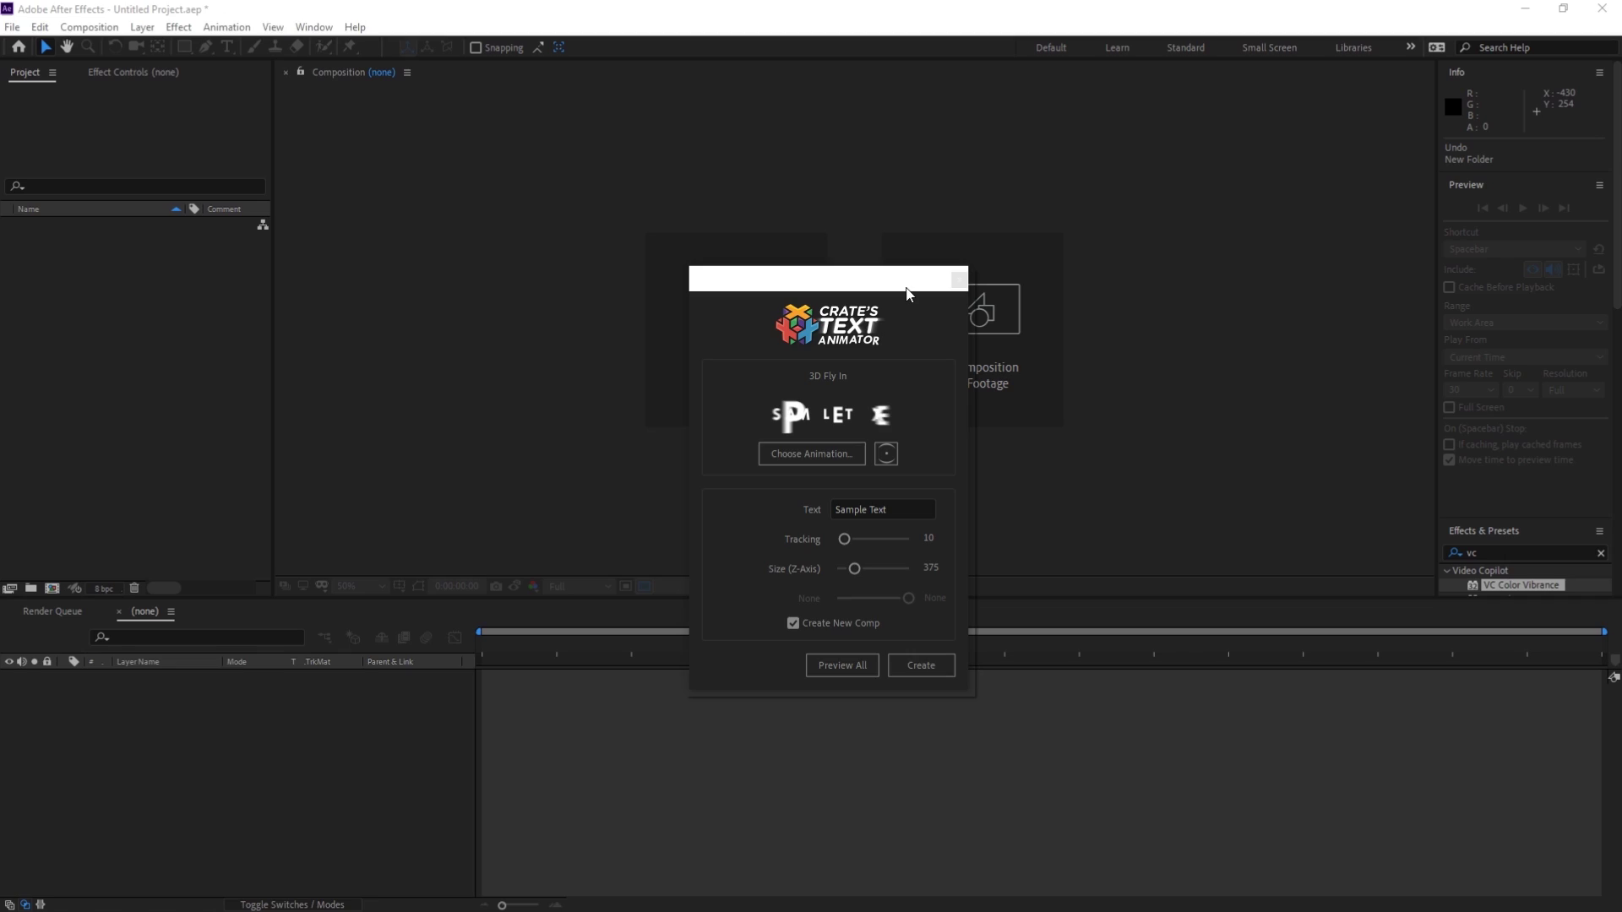
# Step: Move the Text Animator window aside and try the Swoosh and Cartwheel presets
pyautogui.moveTo(907, 294); pyautogui.dragTo(550, 314)
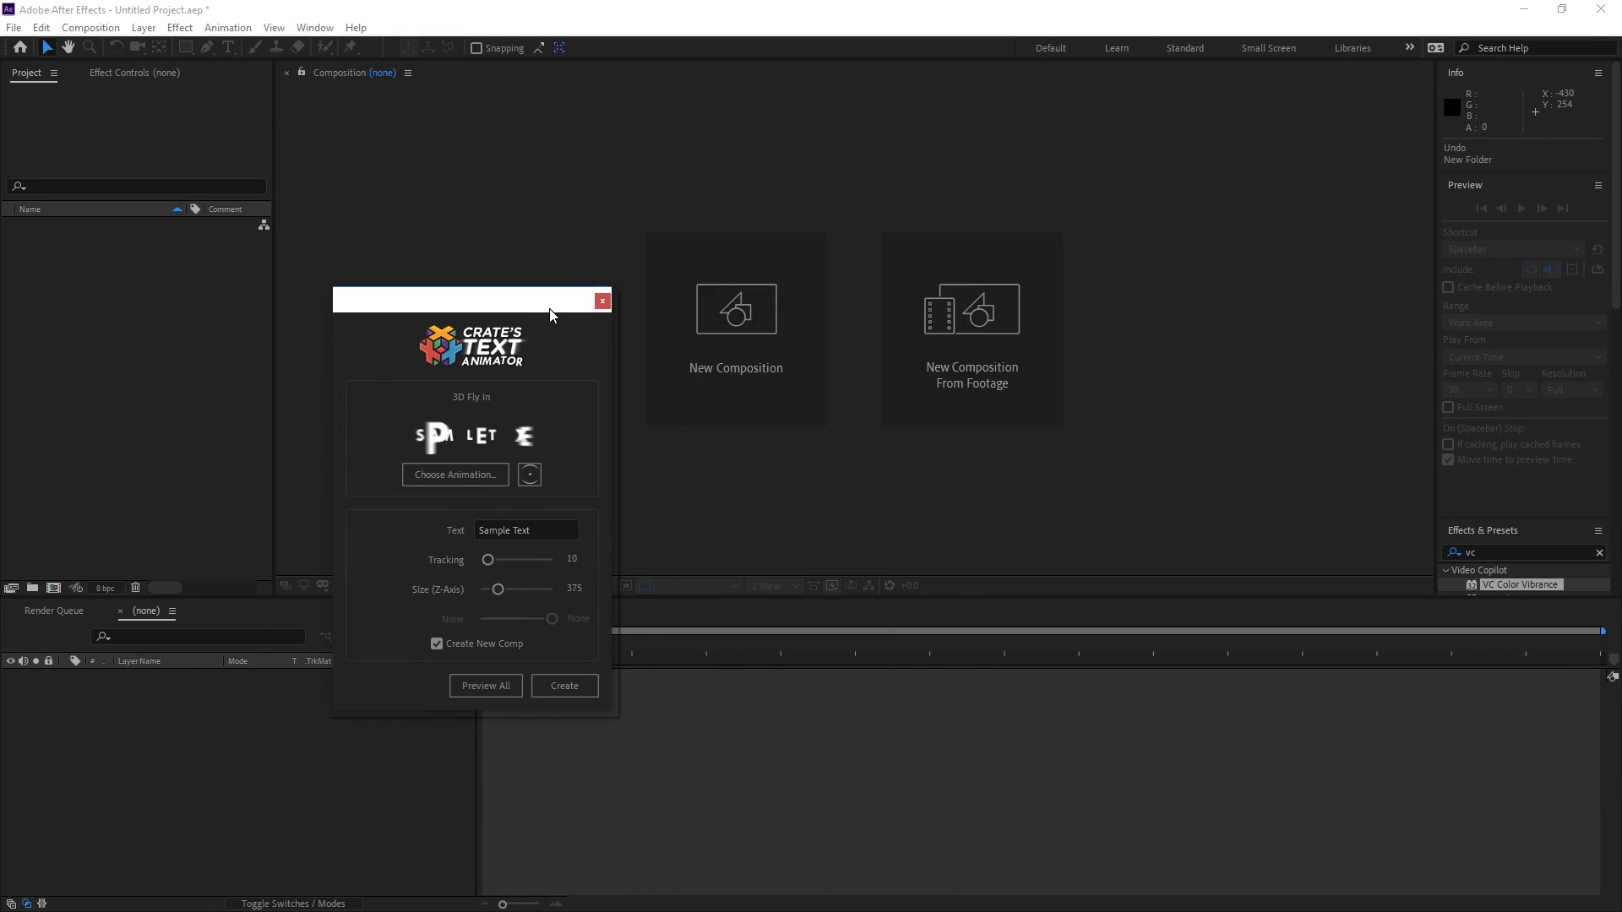
pyautogui.click(453, 479)
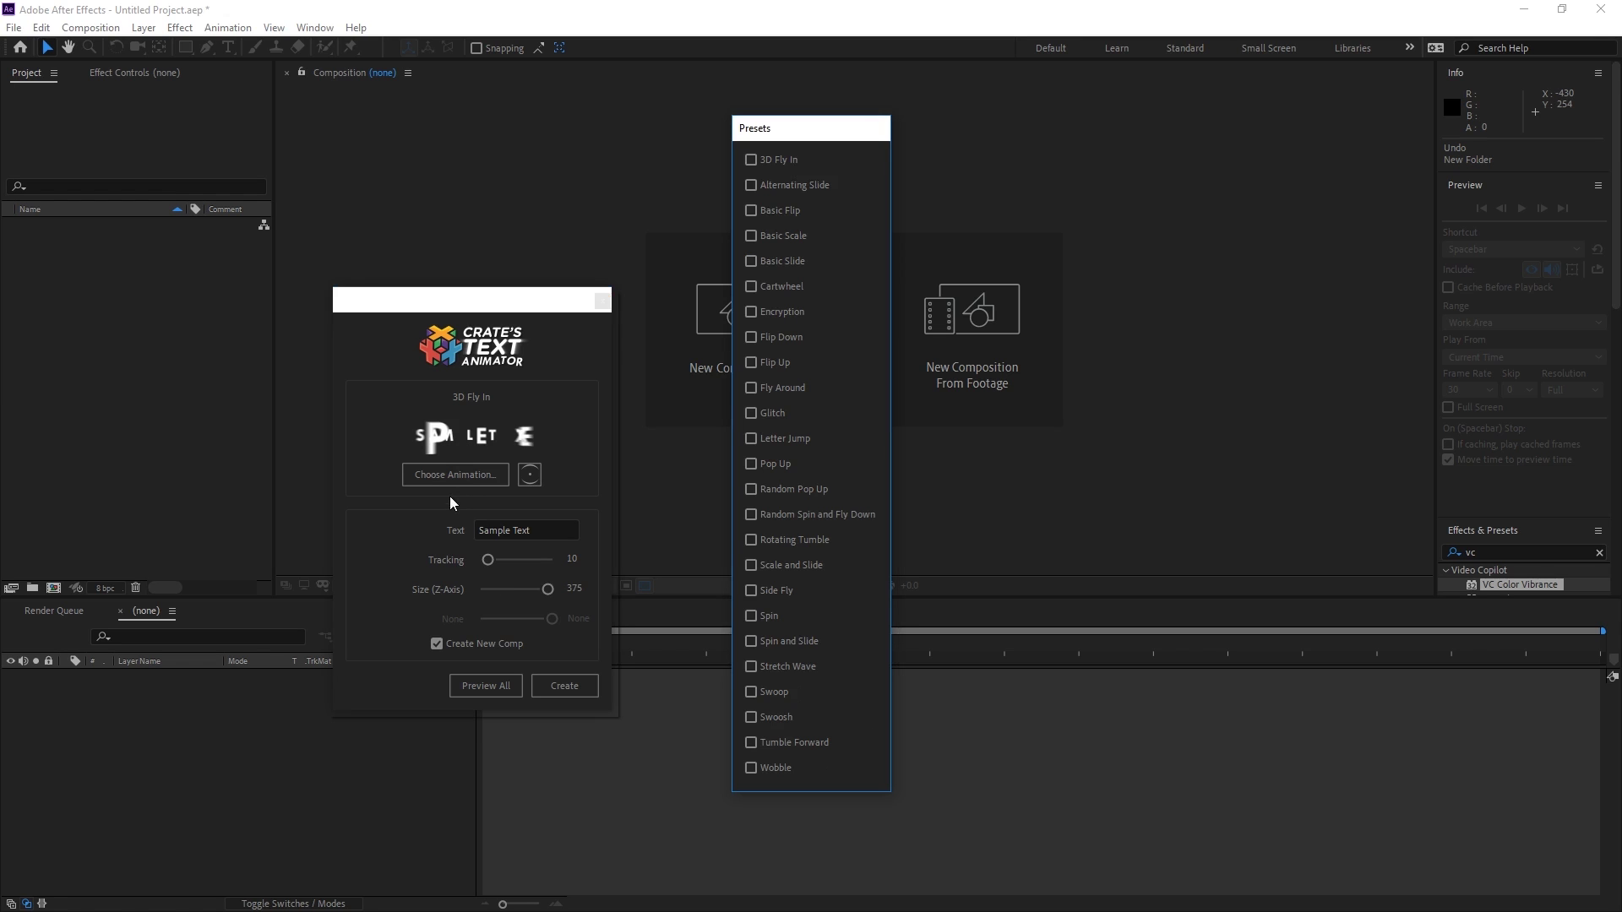
pyautogui.click(776, 717)
pyautogui.click(456, 476)
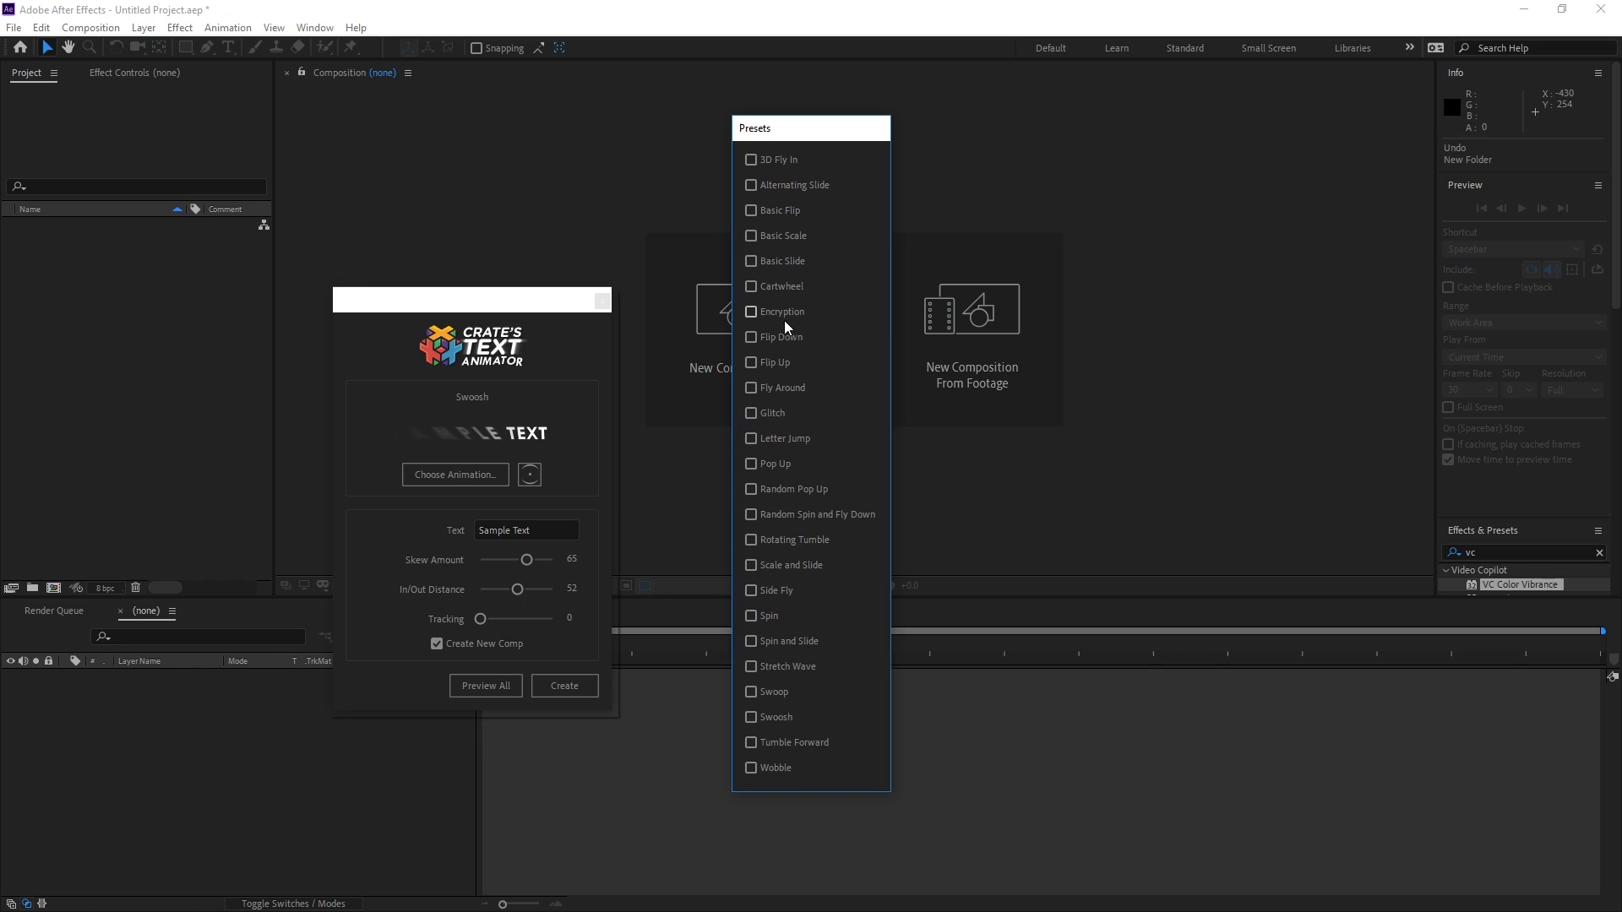
pyautogui.click(781, 287)
# Step: Try Stretch Wave and Basic Flip, ending on the Random Spin and Fly Down preset
pyautogui.click(484, 477)
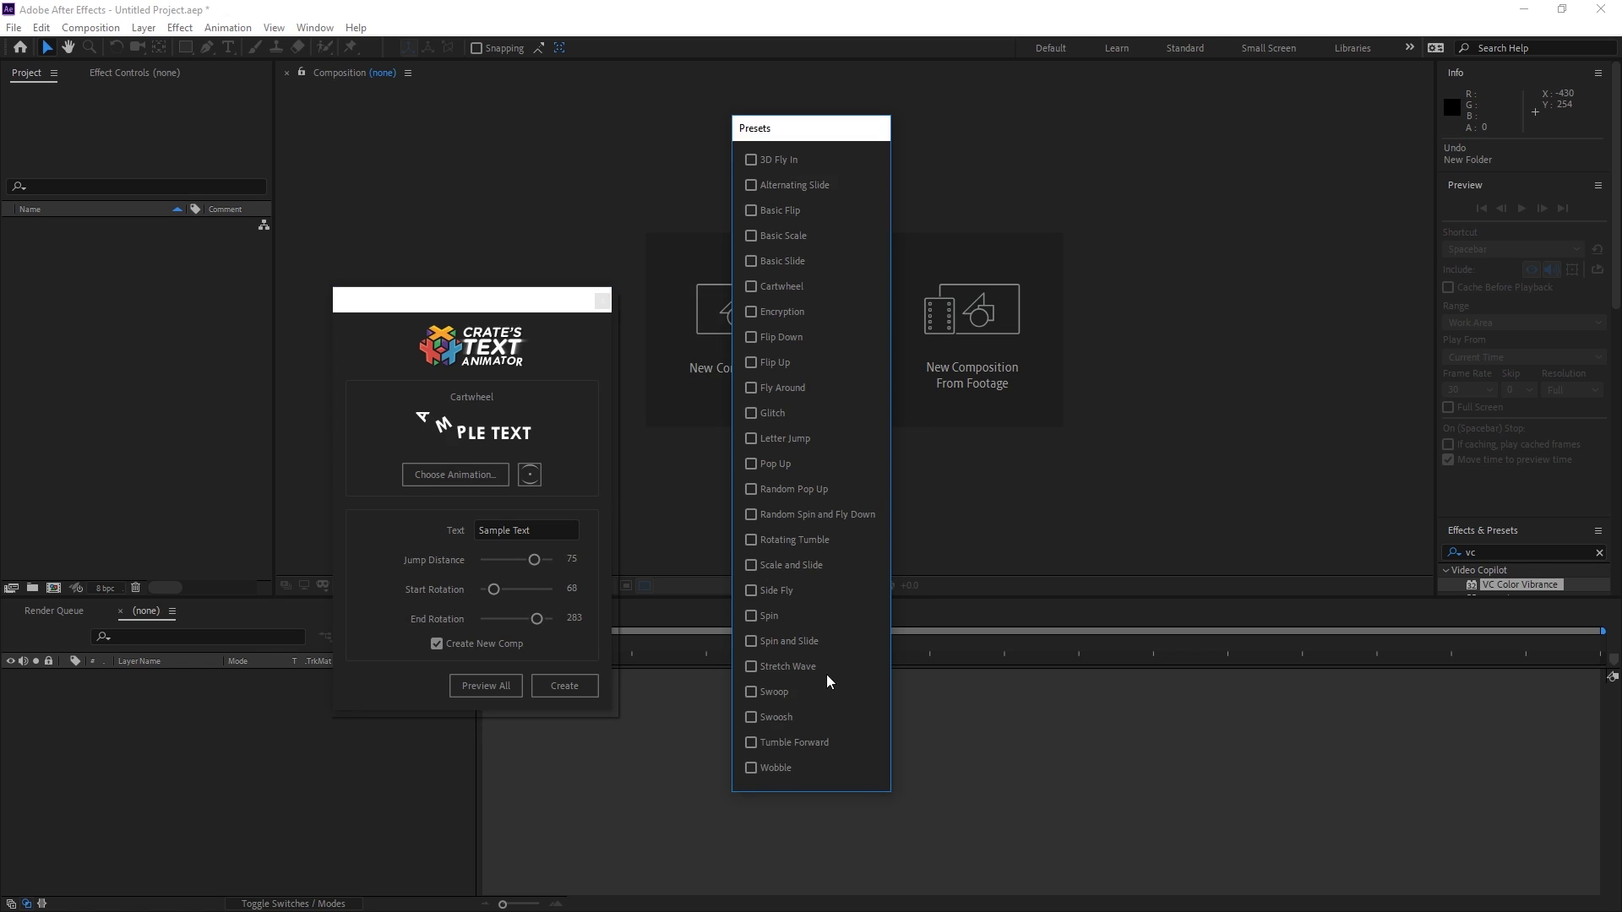
pyautogui.click(784, 668)
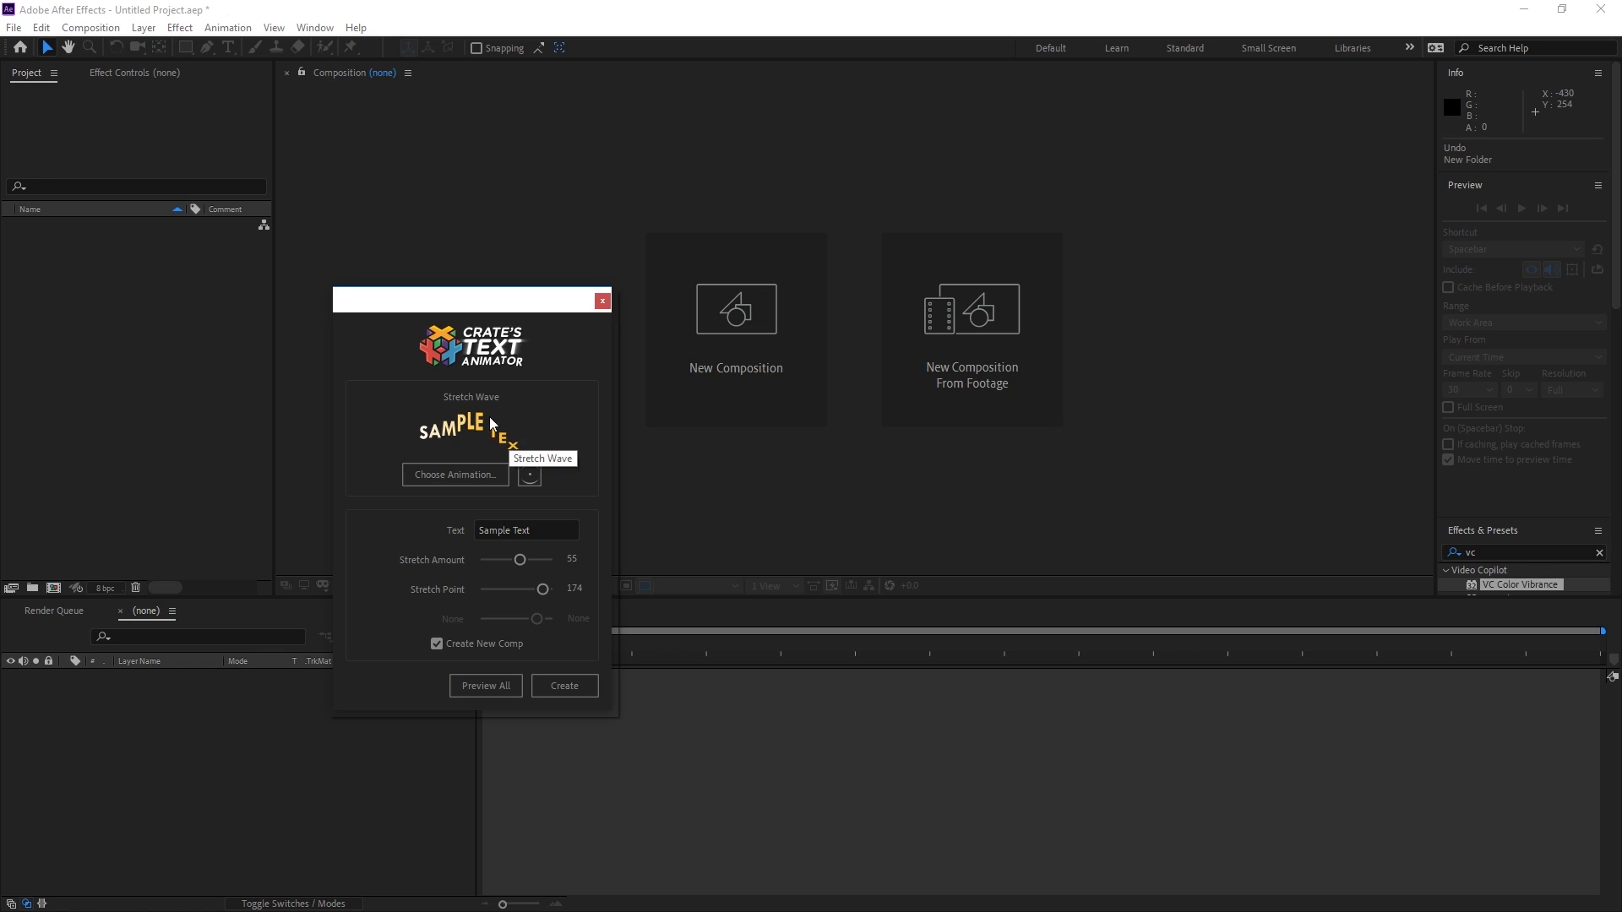
pyautogui.click(470, 476)
pyautogui.click(801, 213)
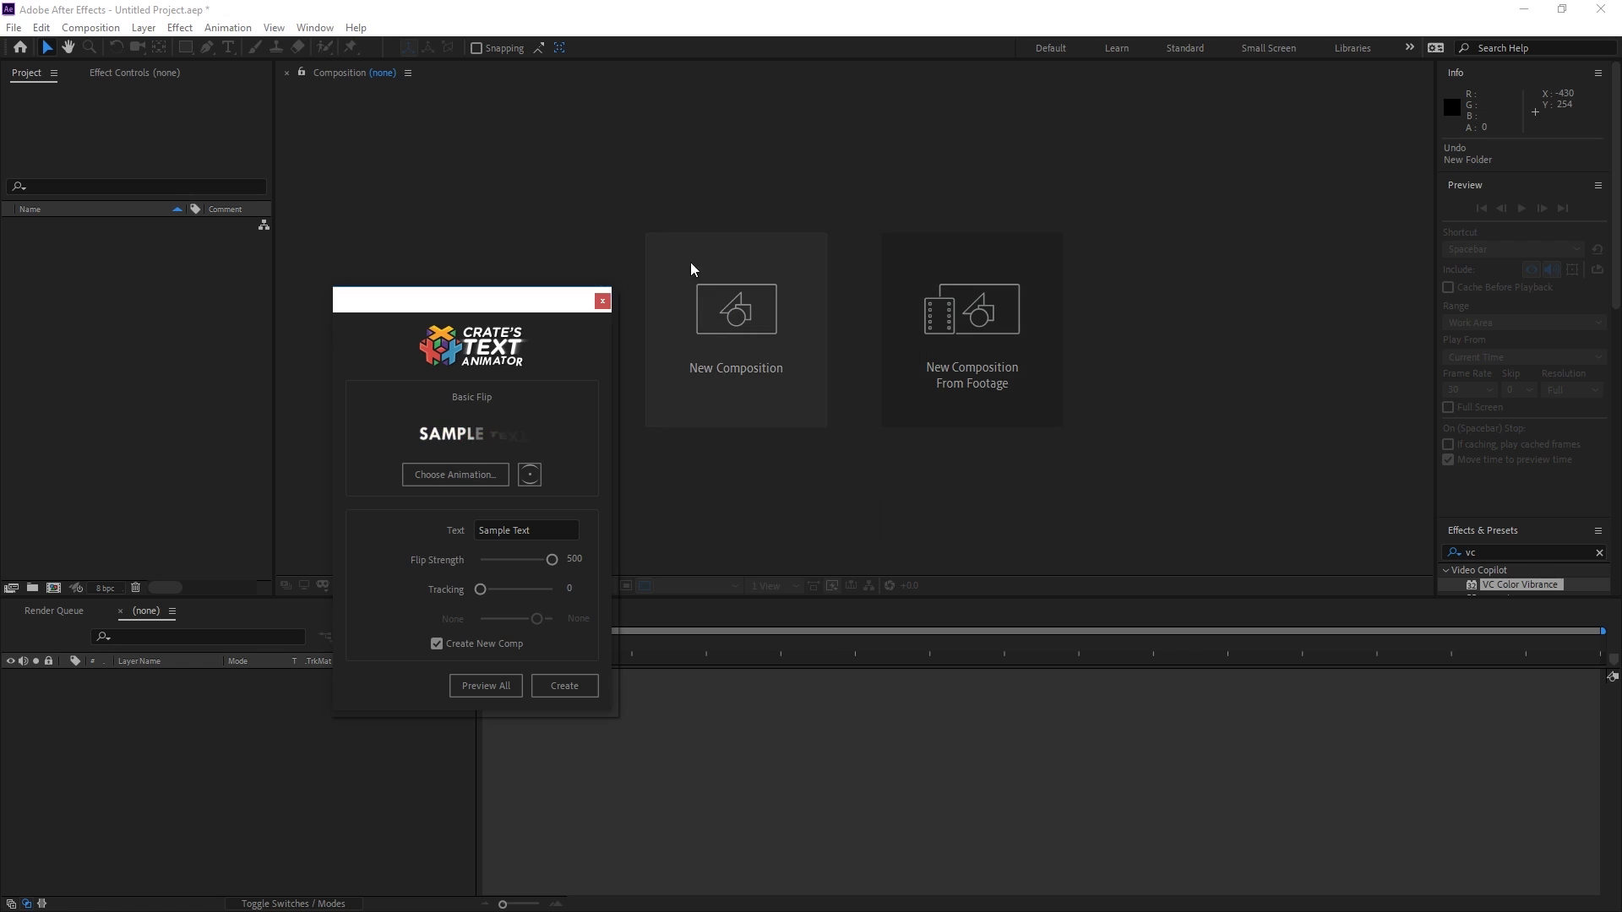
pyautogui.click(447, 472)
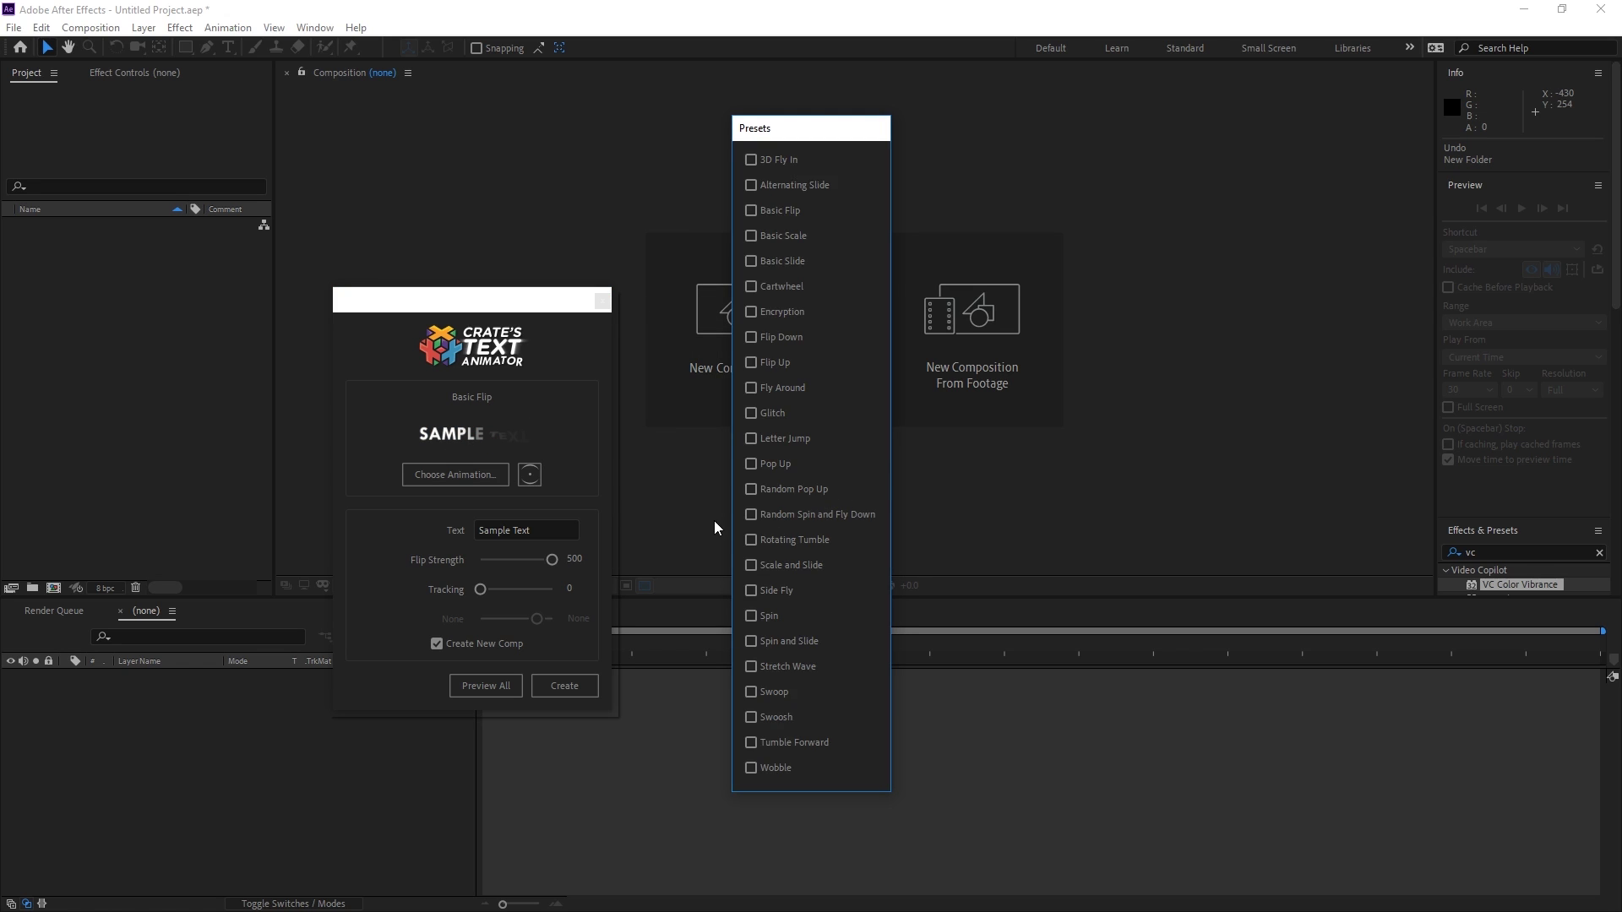
pyautogui.click(807, 516)
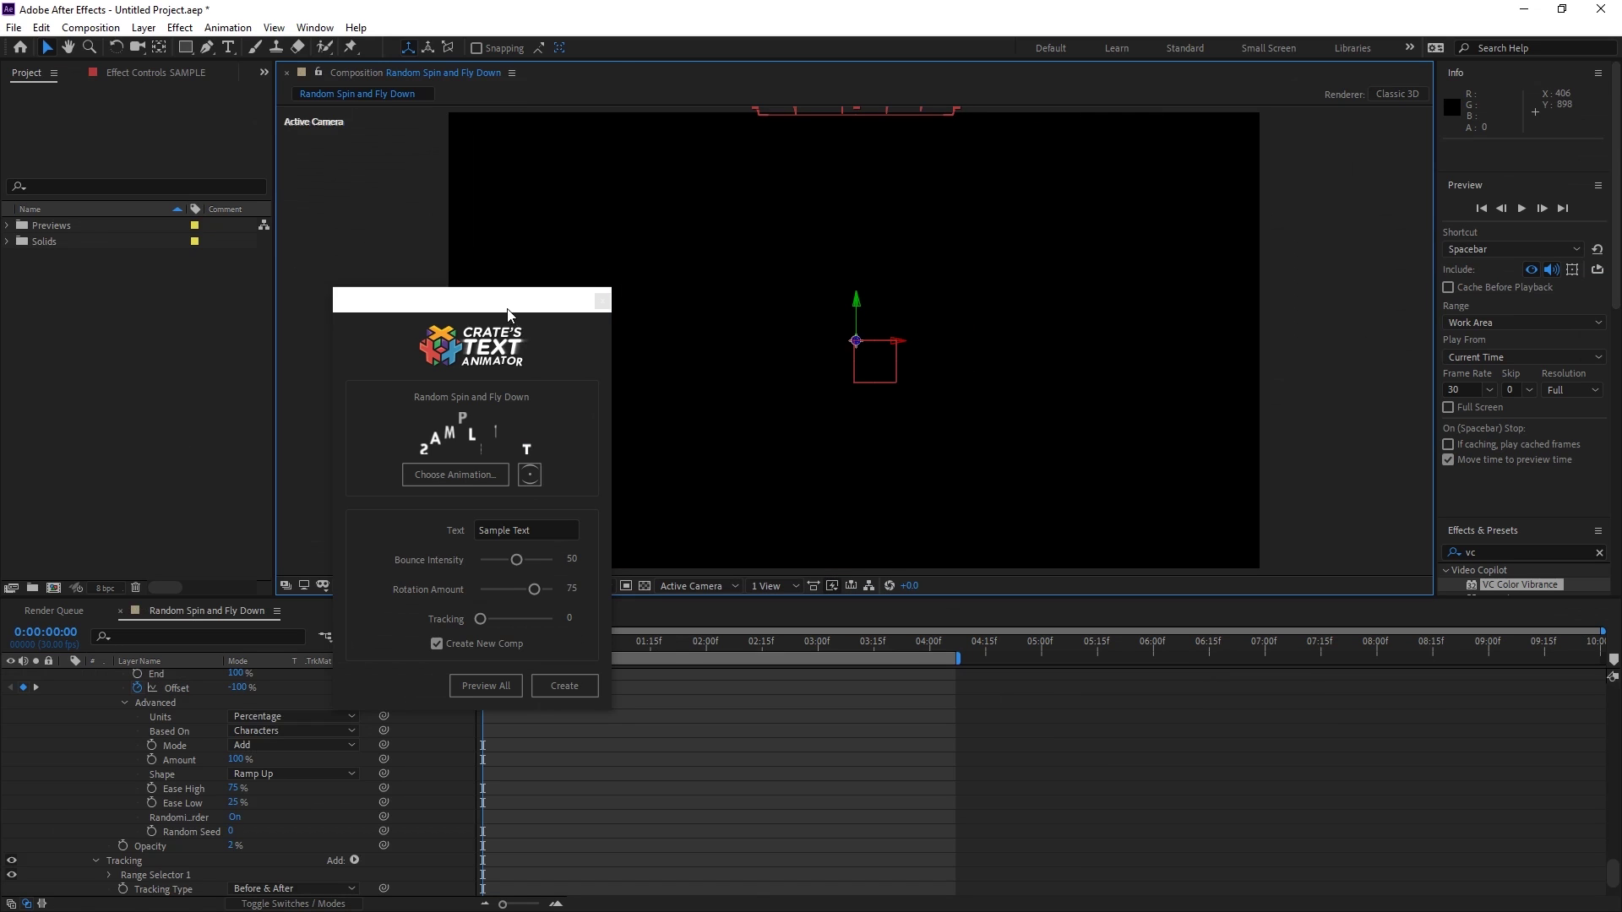
# Step: Move the Text Animator window to the right and adjust a control in its panel
pyautogui.moveTo(513, 313); pyautogui.dragTo(1270, 376)
pyautogui.moveTo(539, 644)
pyautogui.mouseDown()
pyautogui.moveTo(622, 680)
pyautogui.moveTo(499, 651)
pyautogui.moveTo(634, 651)
pyautogui.moveTo(512, 652)
pyautogui.mouseUp()
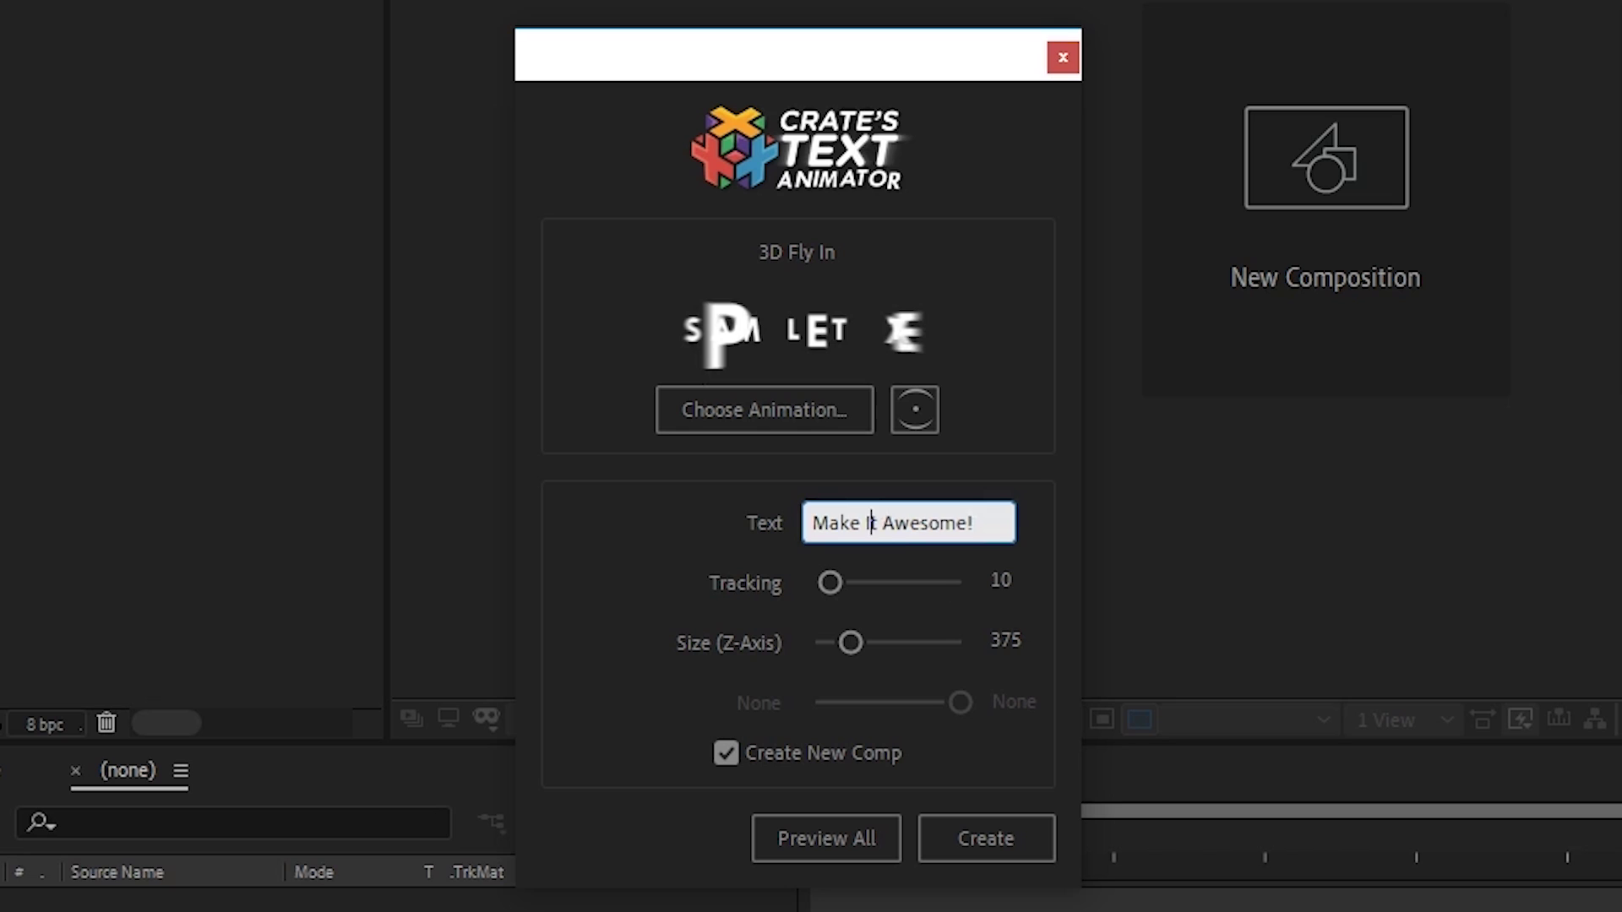
# Step: Set Size (Z-Axis) to 400, create the 3D Fly In comp, and scrub its animation
pyautogui.moveTo(851, 643); pyautogui.dragTo(962, 642)
pyautogui.click(985, 839)
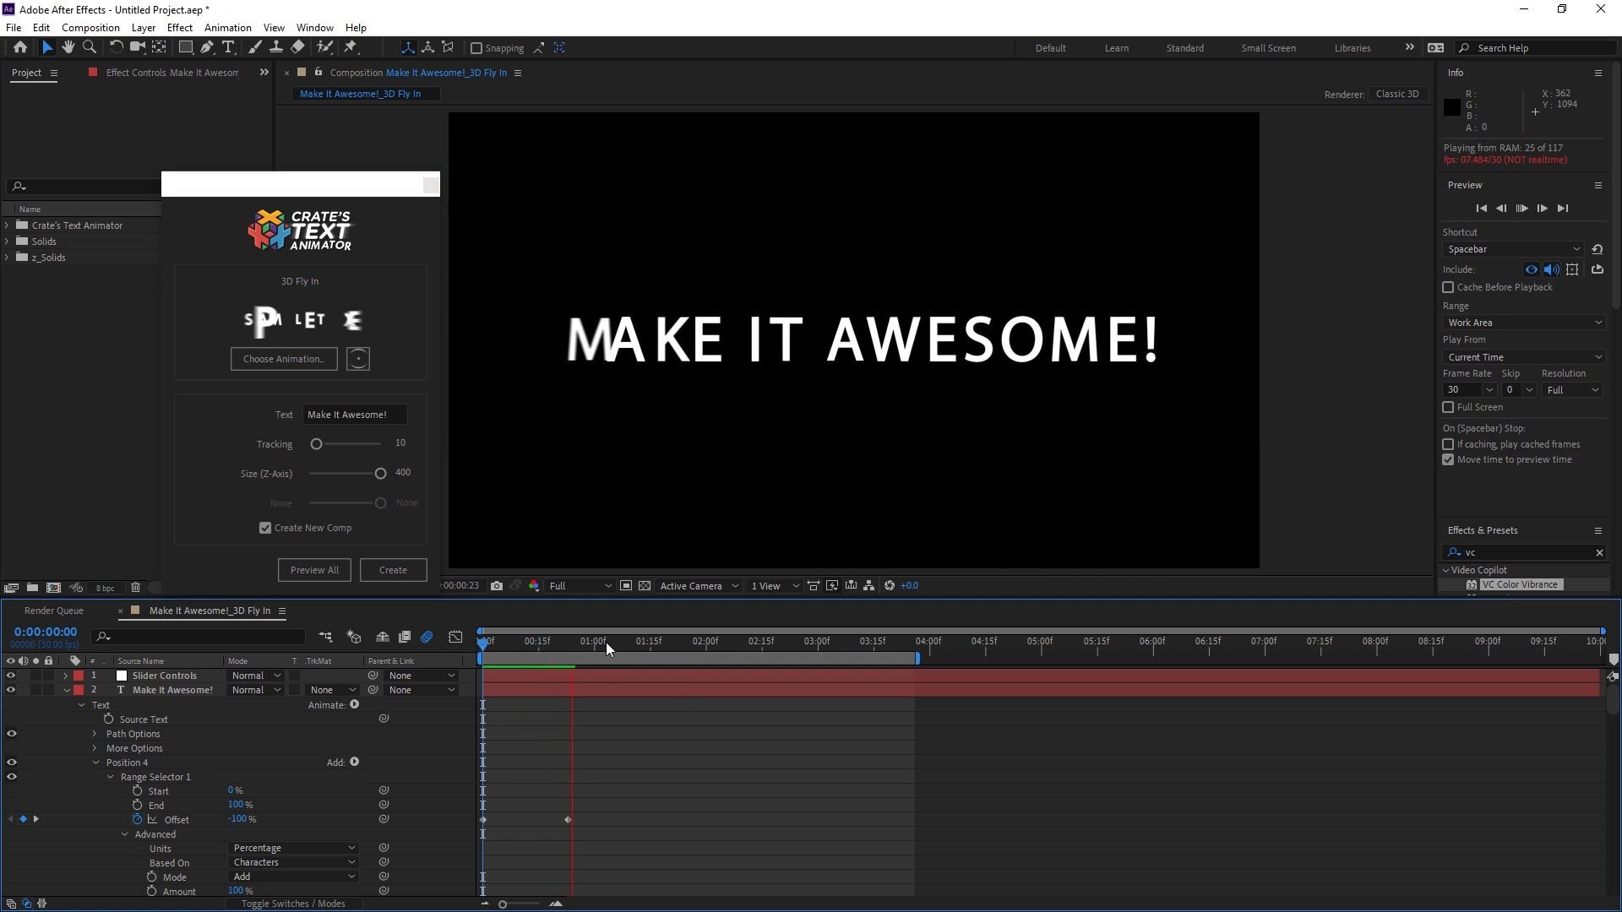
pyautogui.moveTo(533, 655); pyautogui.dragTo(577, 693)
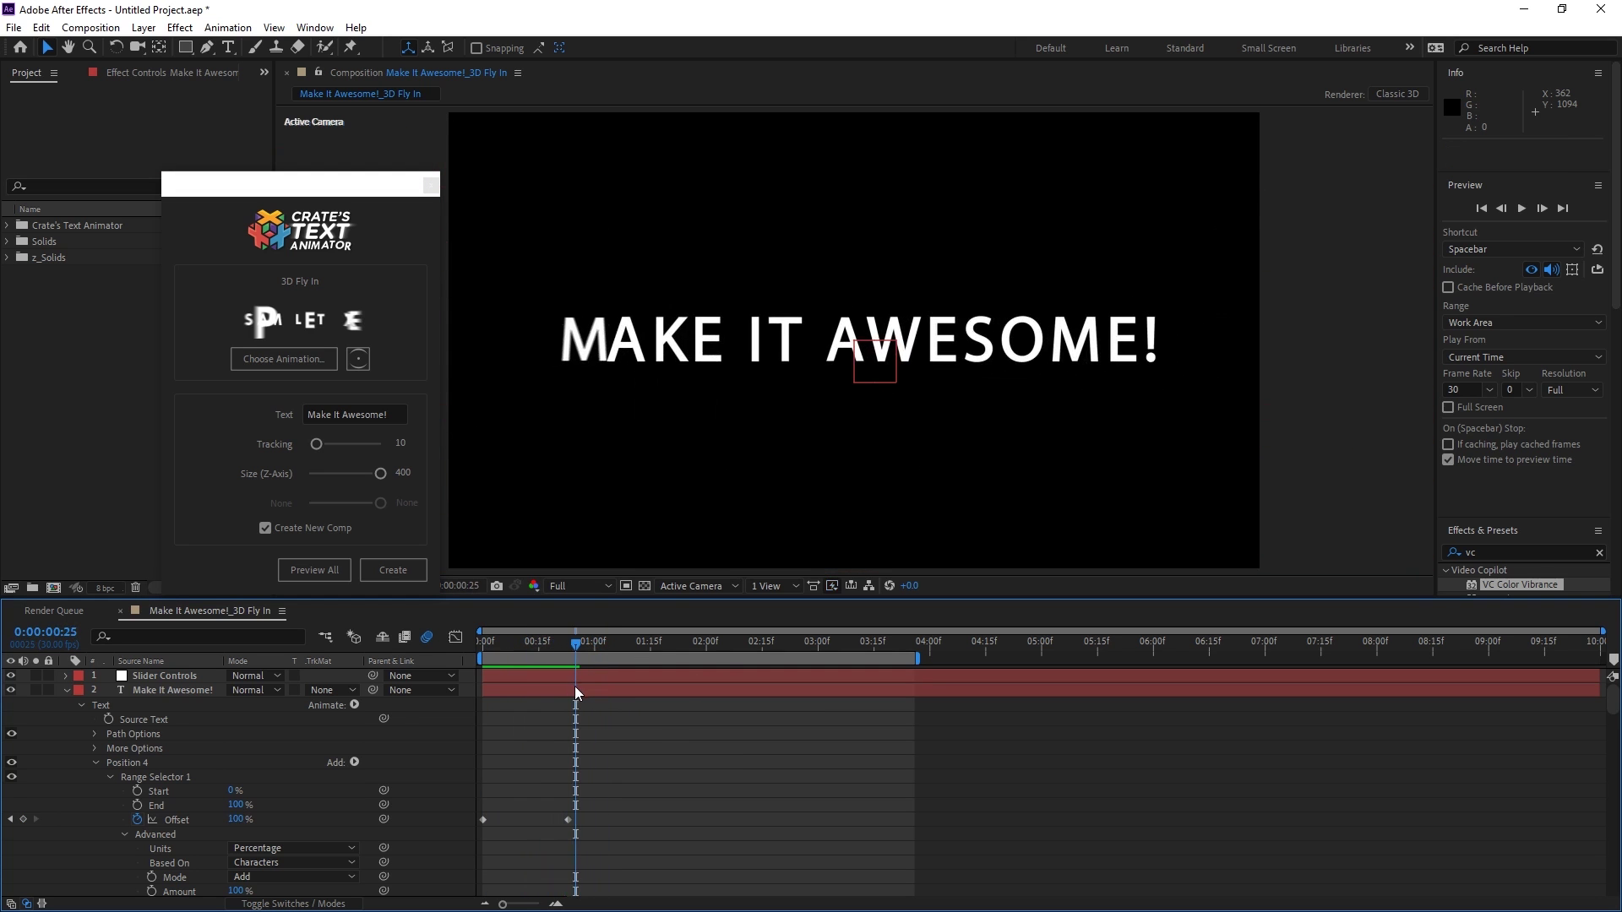
# Step: Restyle the text layer in Gotham Rounded Book Italic with all caps turned off
pyautogui.doubleClick(191, 697)
pyautogui.click(1487, 380)
pyautogui.write('gotha')
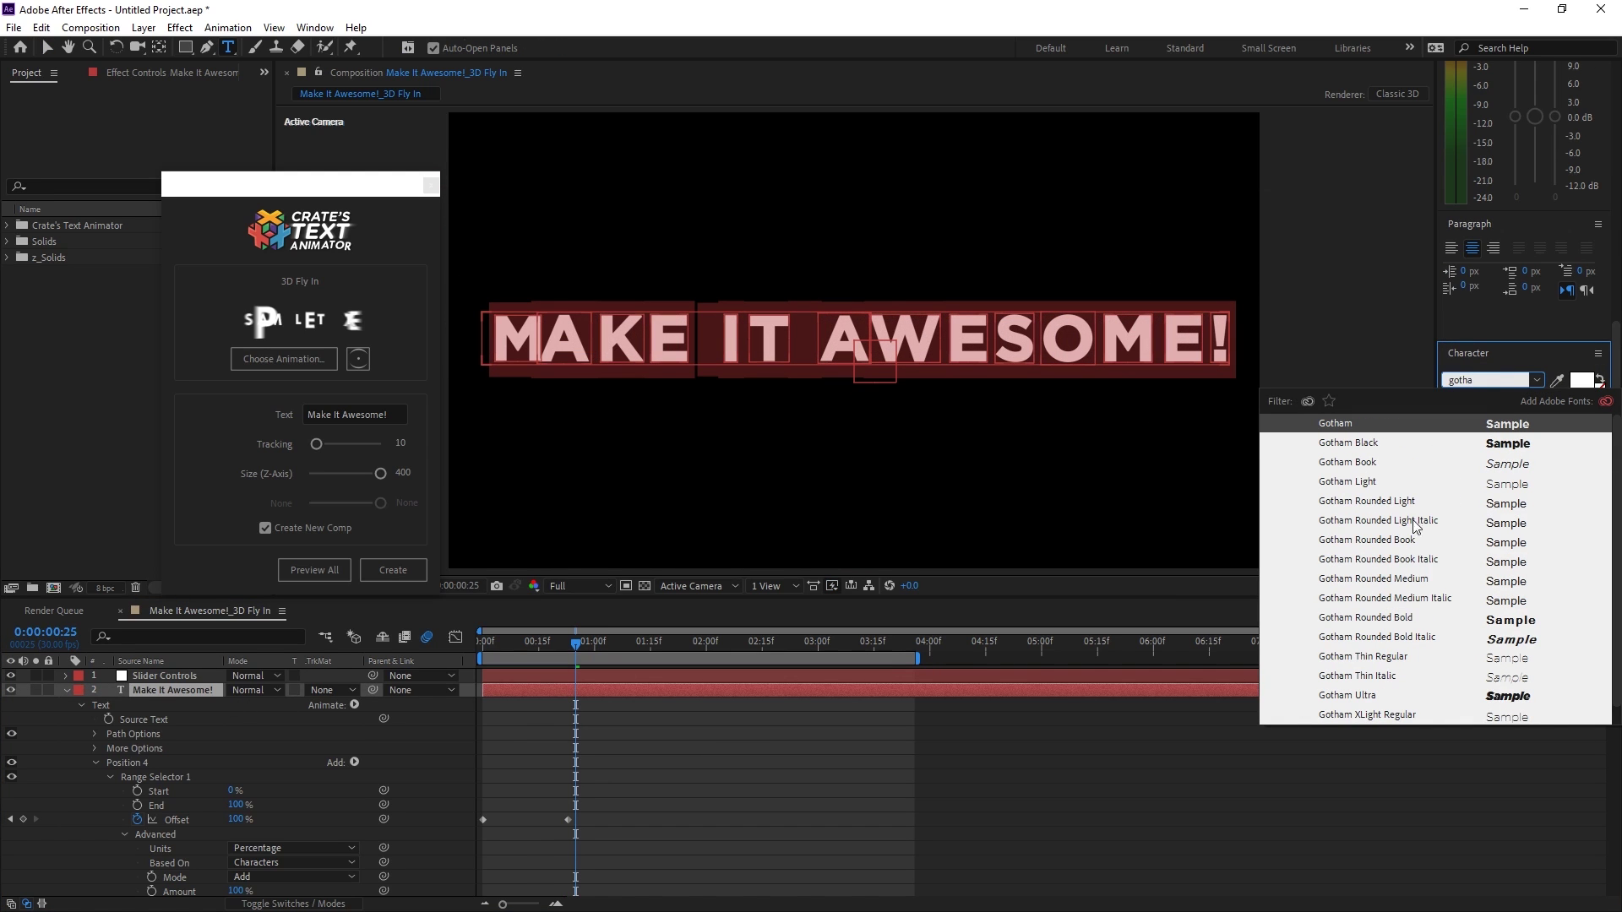
pyautogui.click(1409, 581)
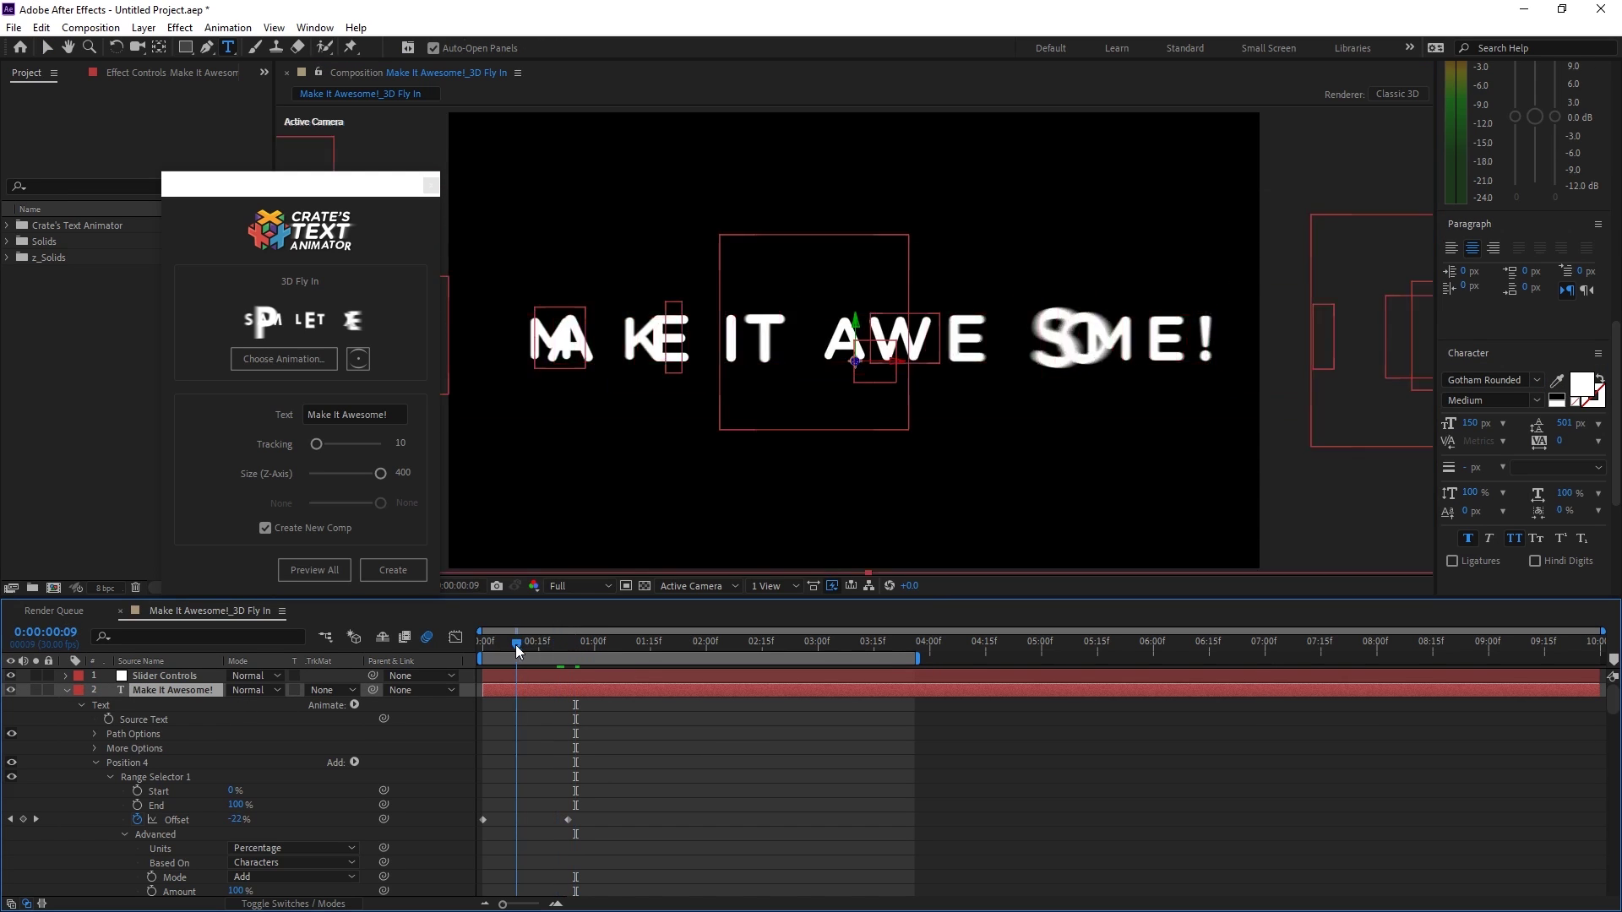
pyautogui.click(1491, 401)
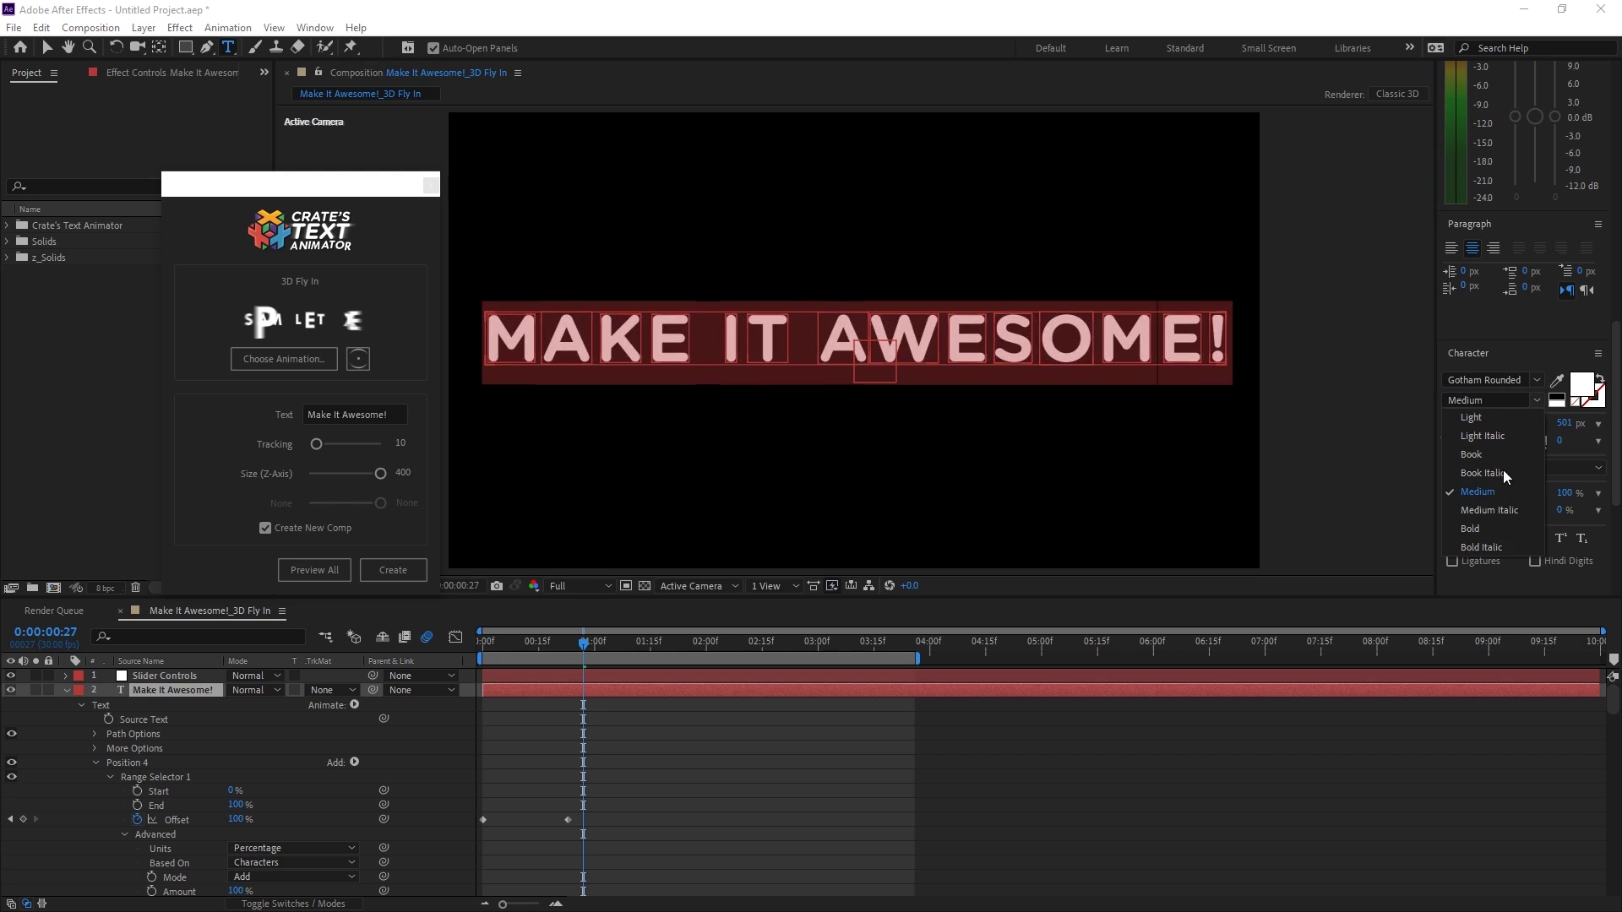
pyautogui.click(1483, 473)
pyautogui.click(1513, 539)
# Step: Lowercase the A, I and M so the text reads 'make it awesome!', then scrub to check
pyautogui.click(849, 342)
pyautogui.press('BackSpace')
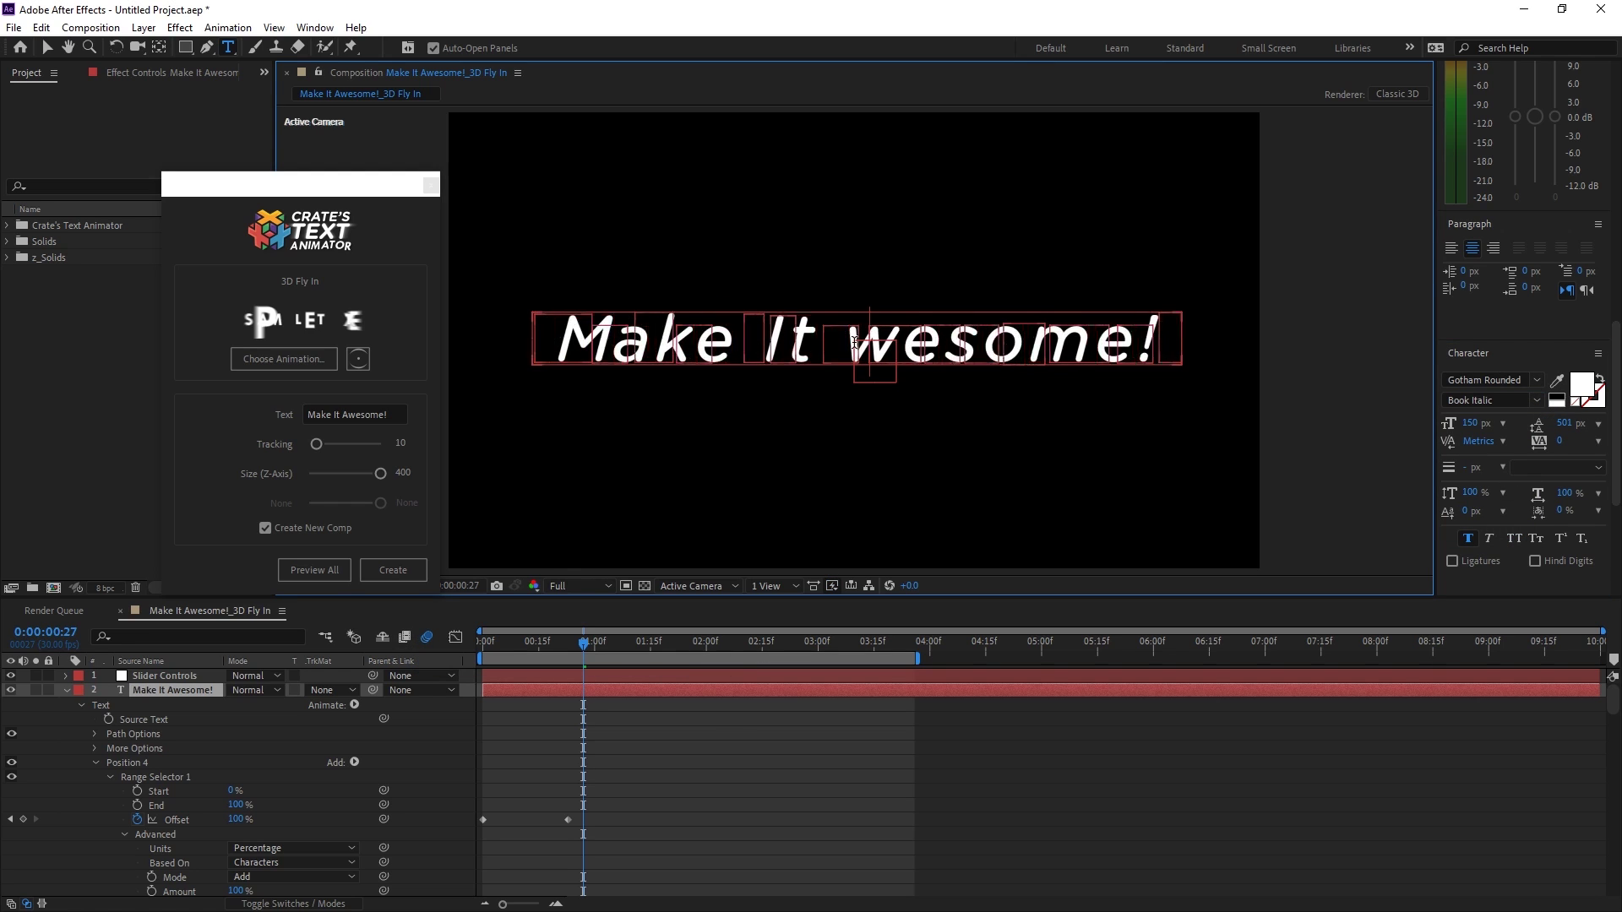
pyautogui.write('a')
pyautogui.click(756, 343)
pyautogui.press('BackSpace')
pyautogui.write('i')
pyautogui.press('BackSpace')
pyautogui.write('m')
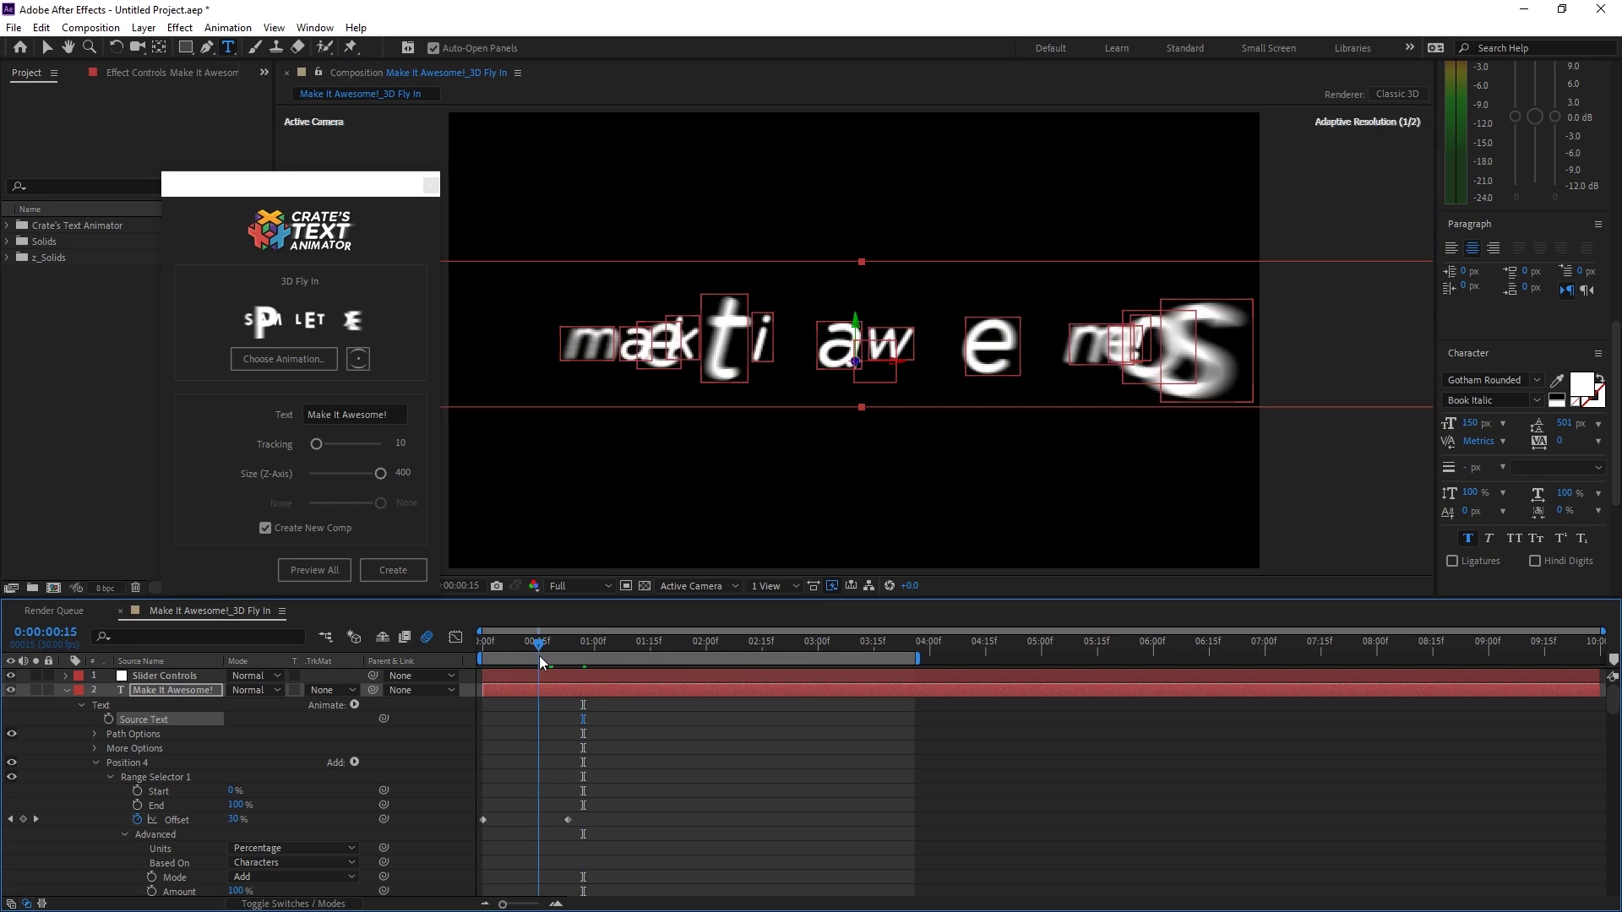
pyautogui.moveTo(539, 656); pyautogui.dragTo(684, 667)
pyautogui.doubleClick(758, 693)
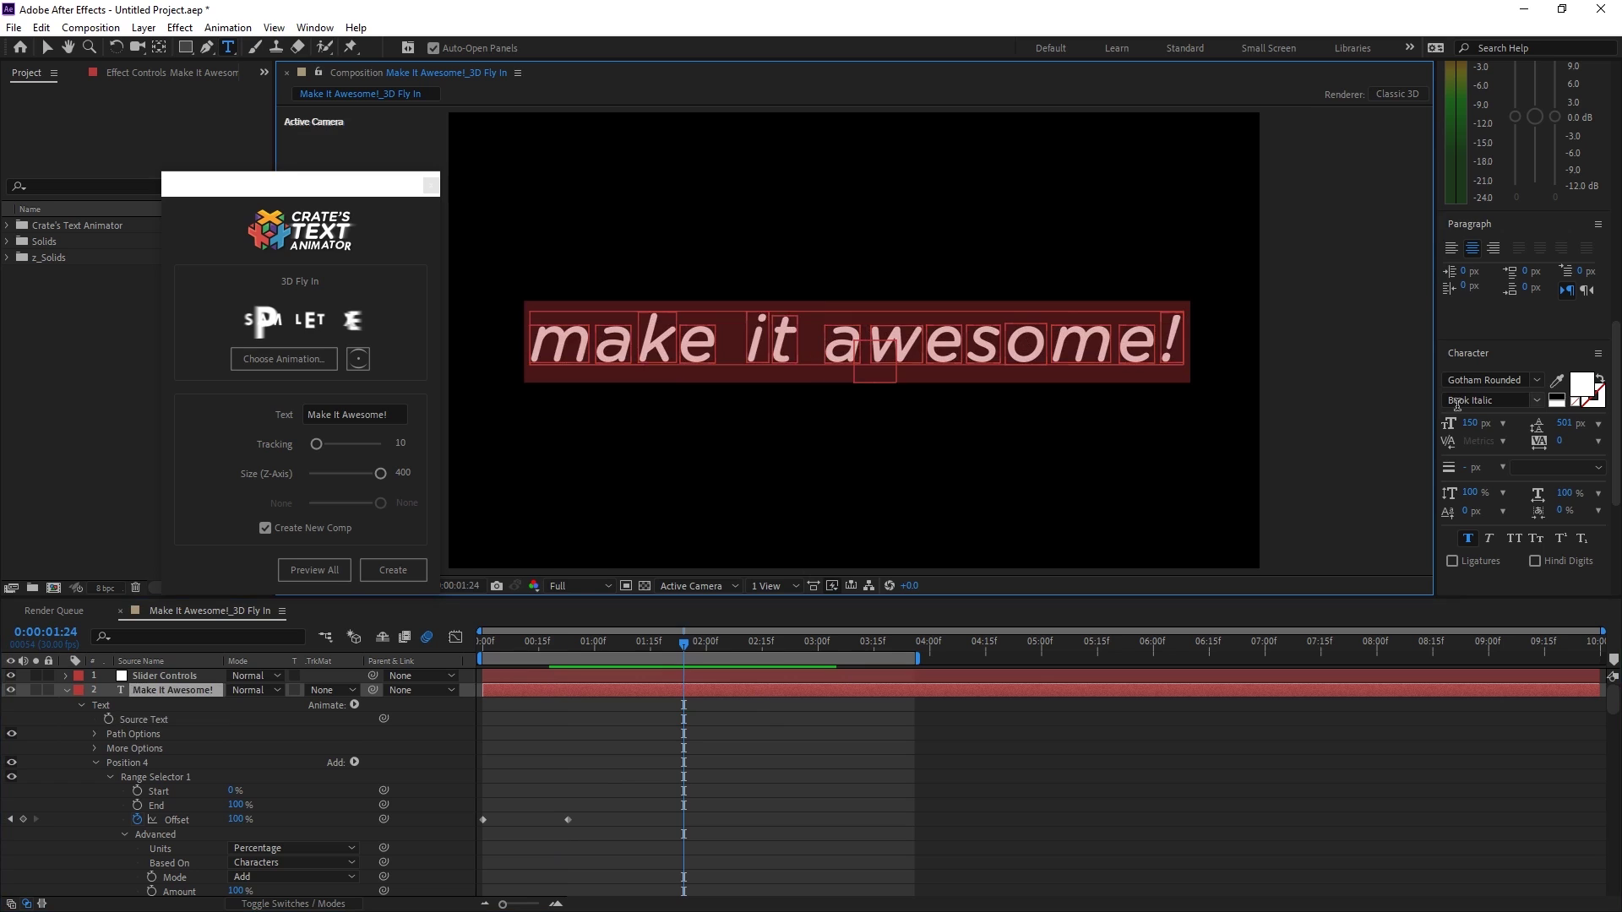
# Step: Move the Text Animator window off the text and show the Slider Controls effect settings
pyautogui.moveTo(268, 191); pyautogui.dragTo(1220, 263)
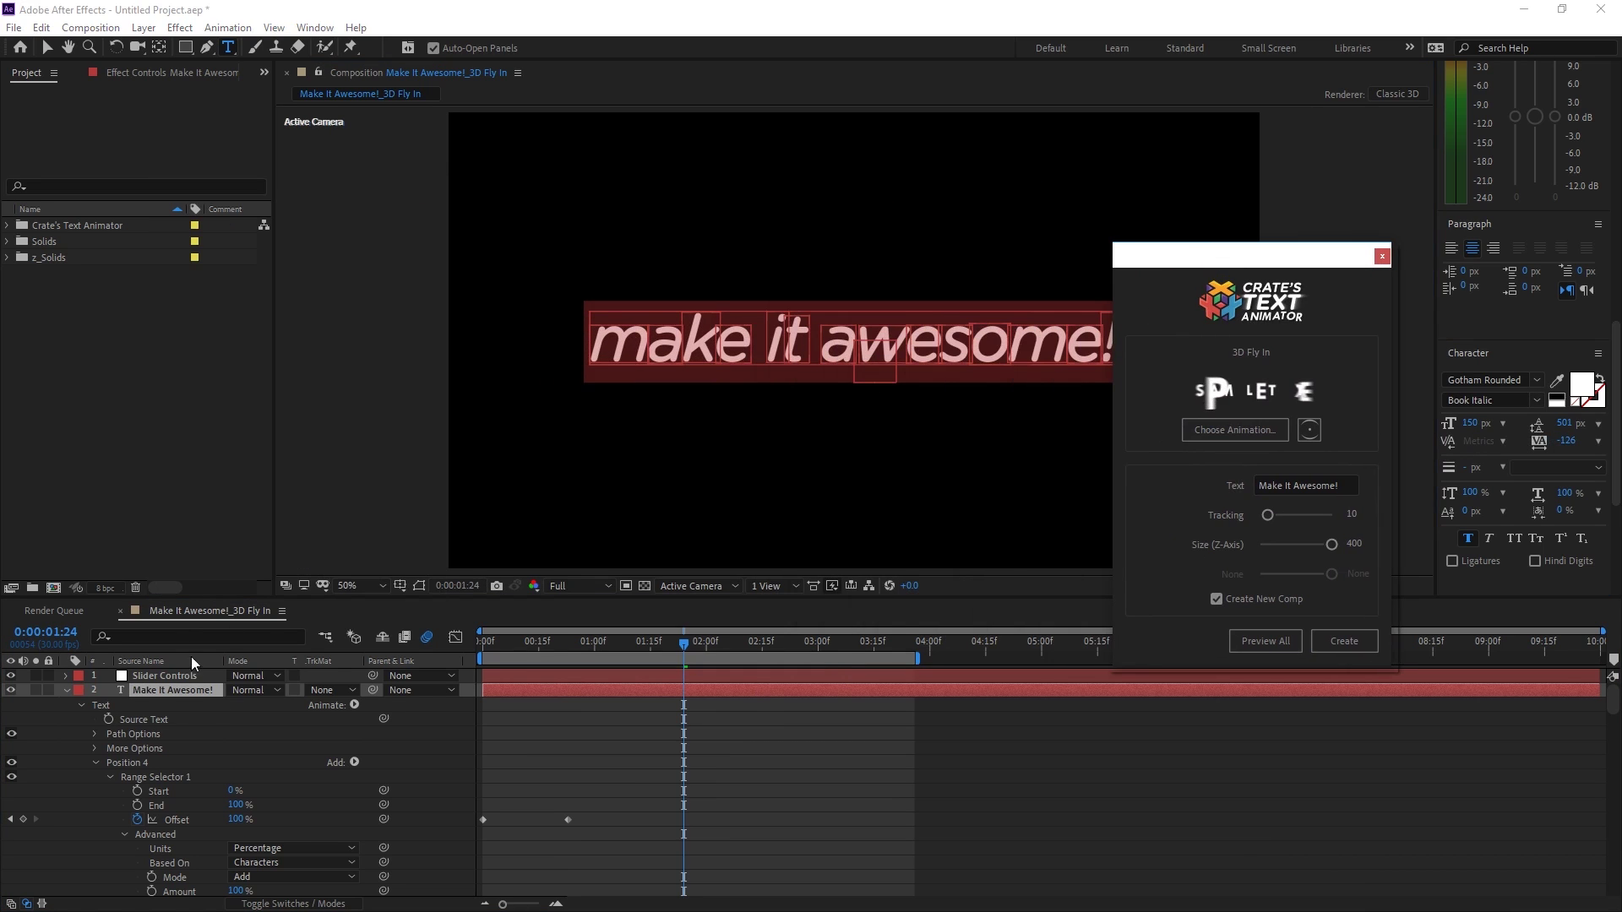
pyautogui.click(190, 677)
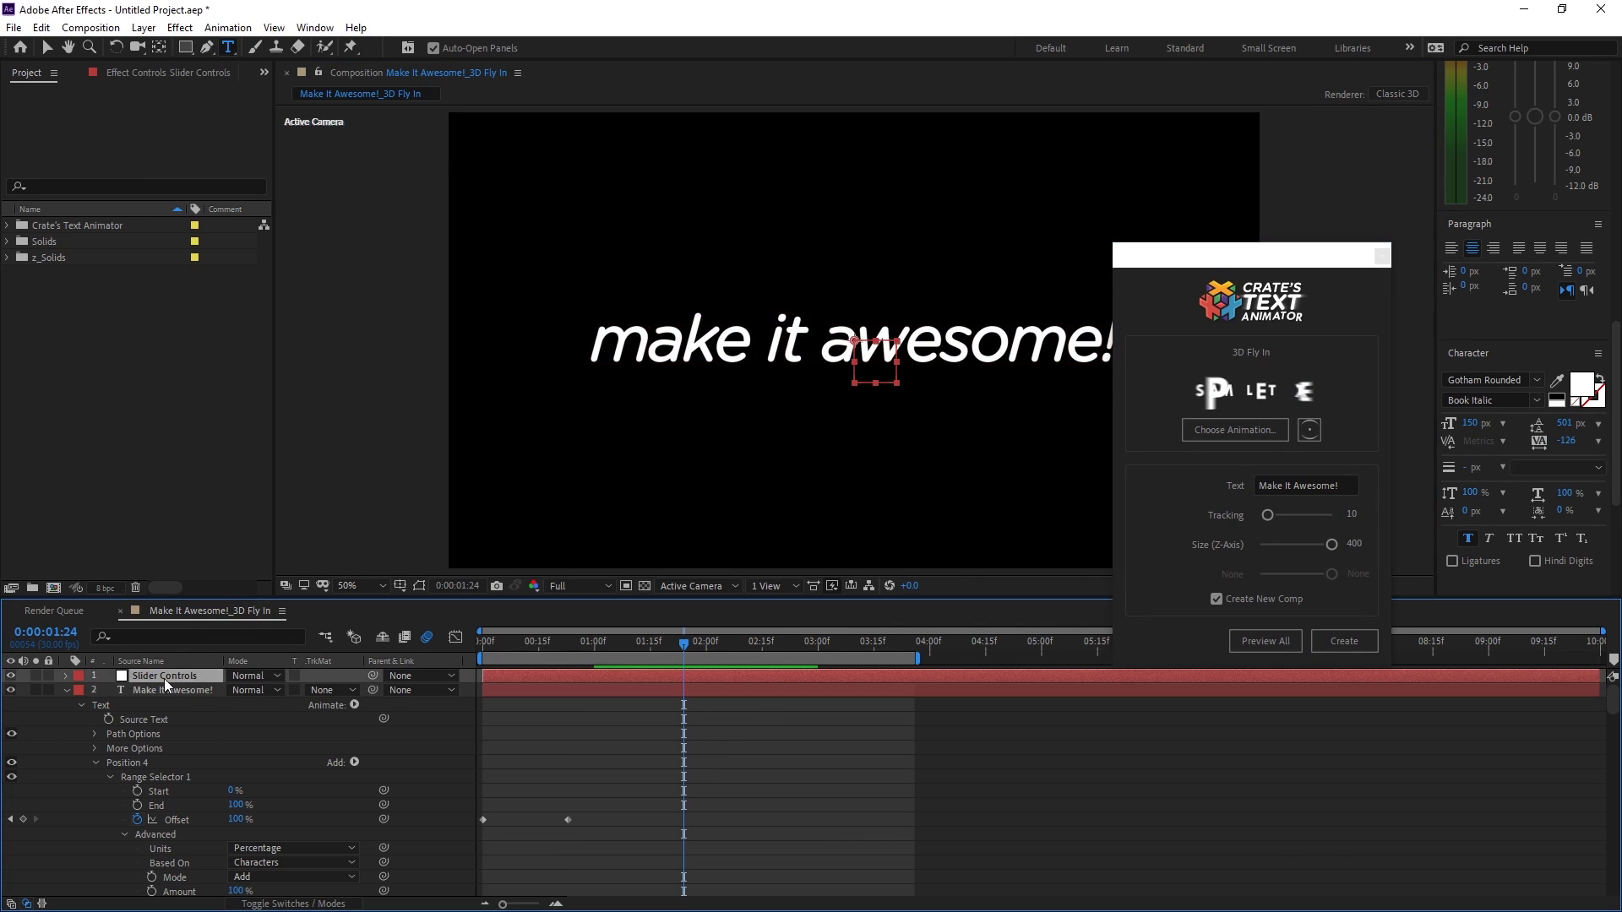
pyautogui.click(127, 73)
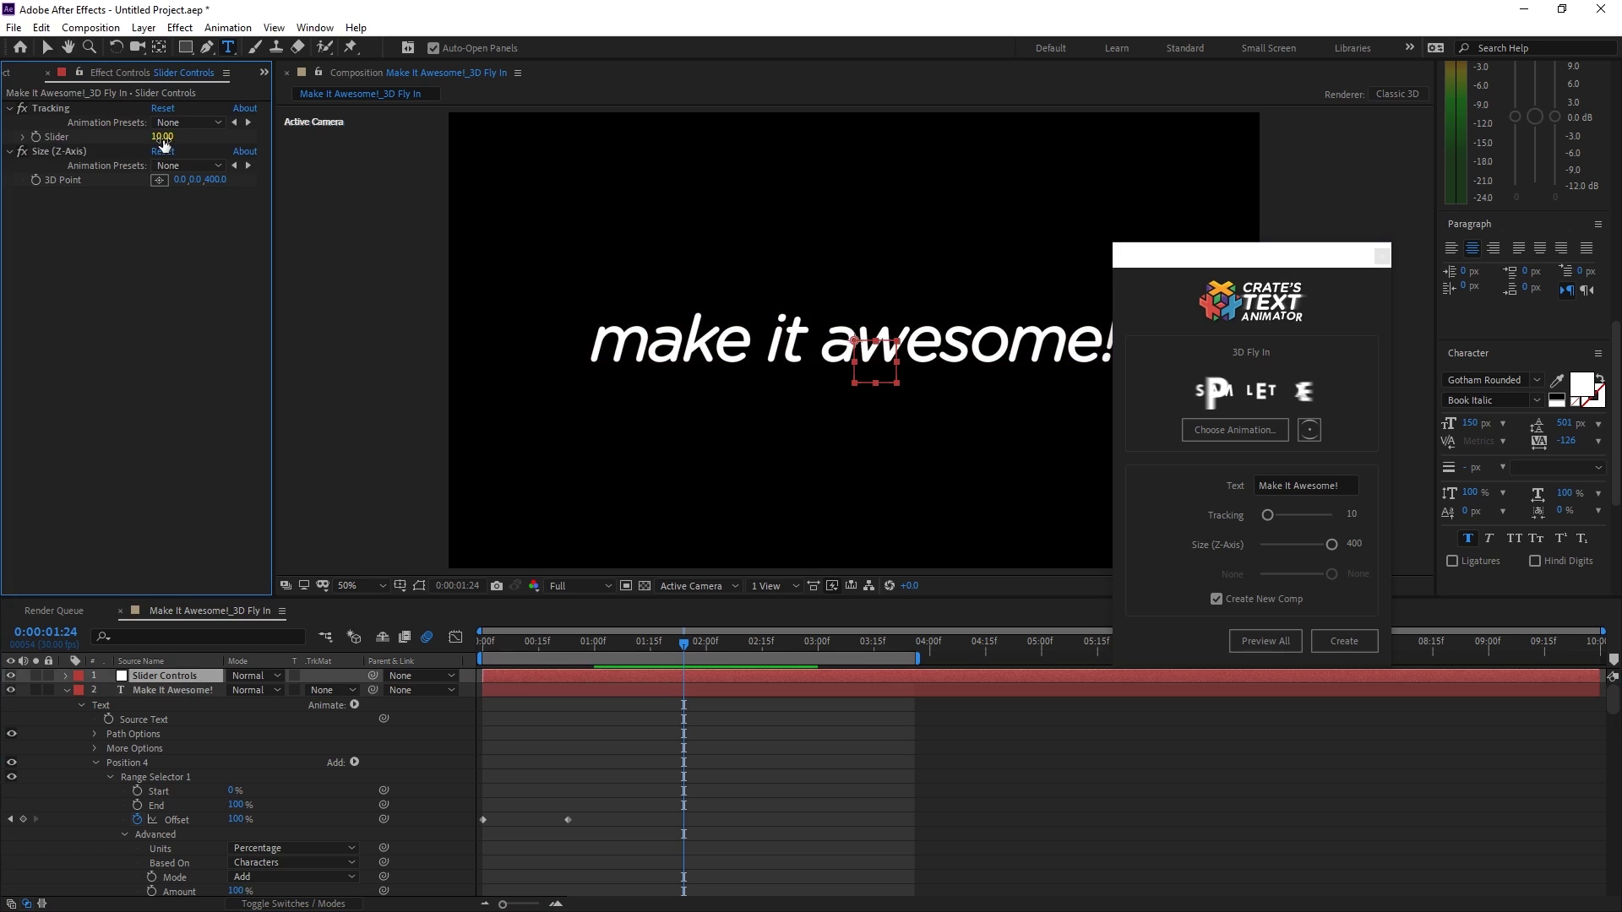
# Step: Try Tracking -30 and undo it, raise Size (Z-Axis) from 400, then preview the fly-in
pyautogui.moveTo(164, 138); pyautogui.dragTo(148, 250)
pyautogui.hotkey('ctrl', 'z')
pyautogui.moveTo(222, 182); pyautogui.dragTo(288, 218)
pyautogui.press('space')
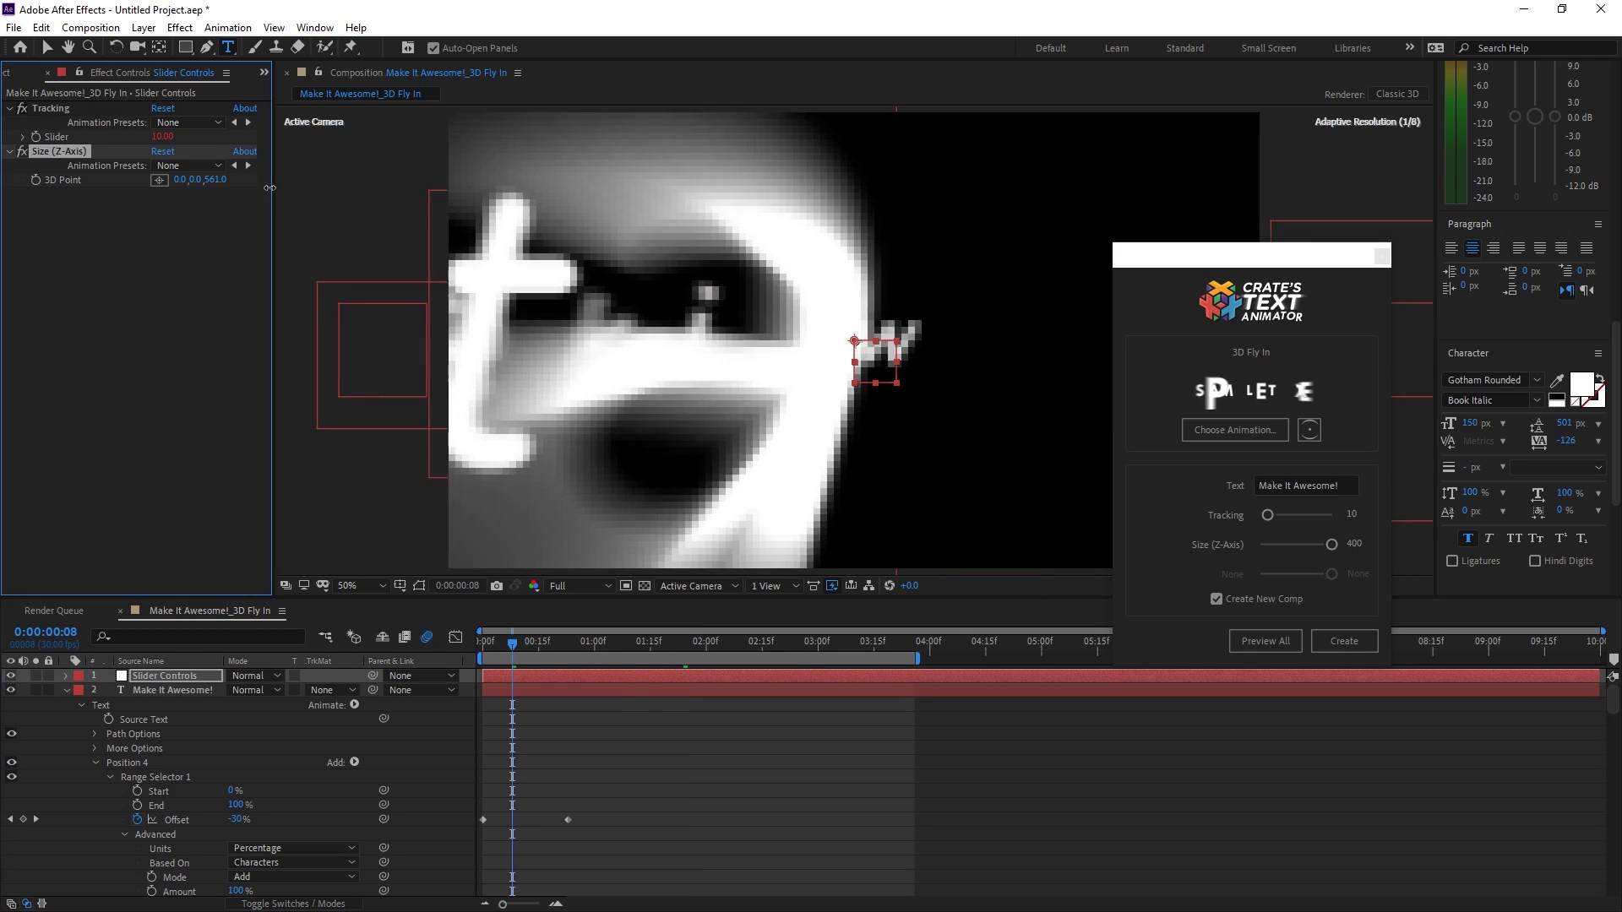
pyautogui.press('space')
pyautogui.press('space')
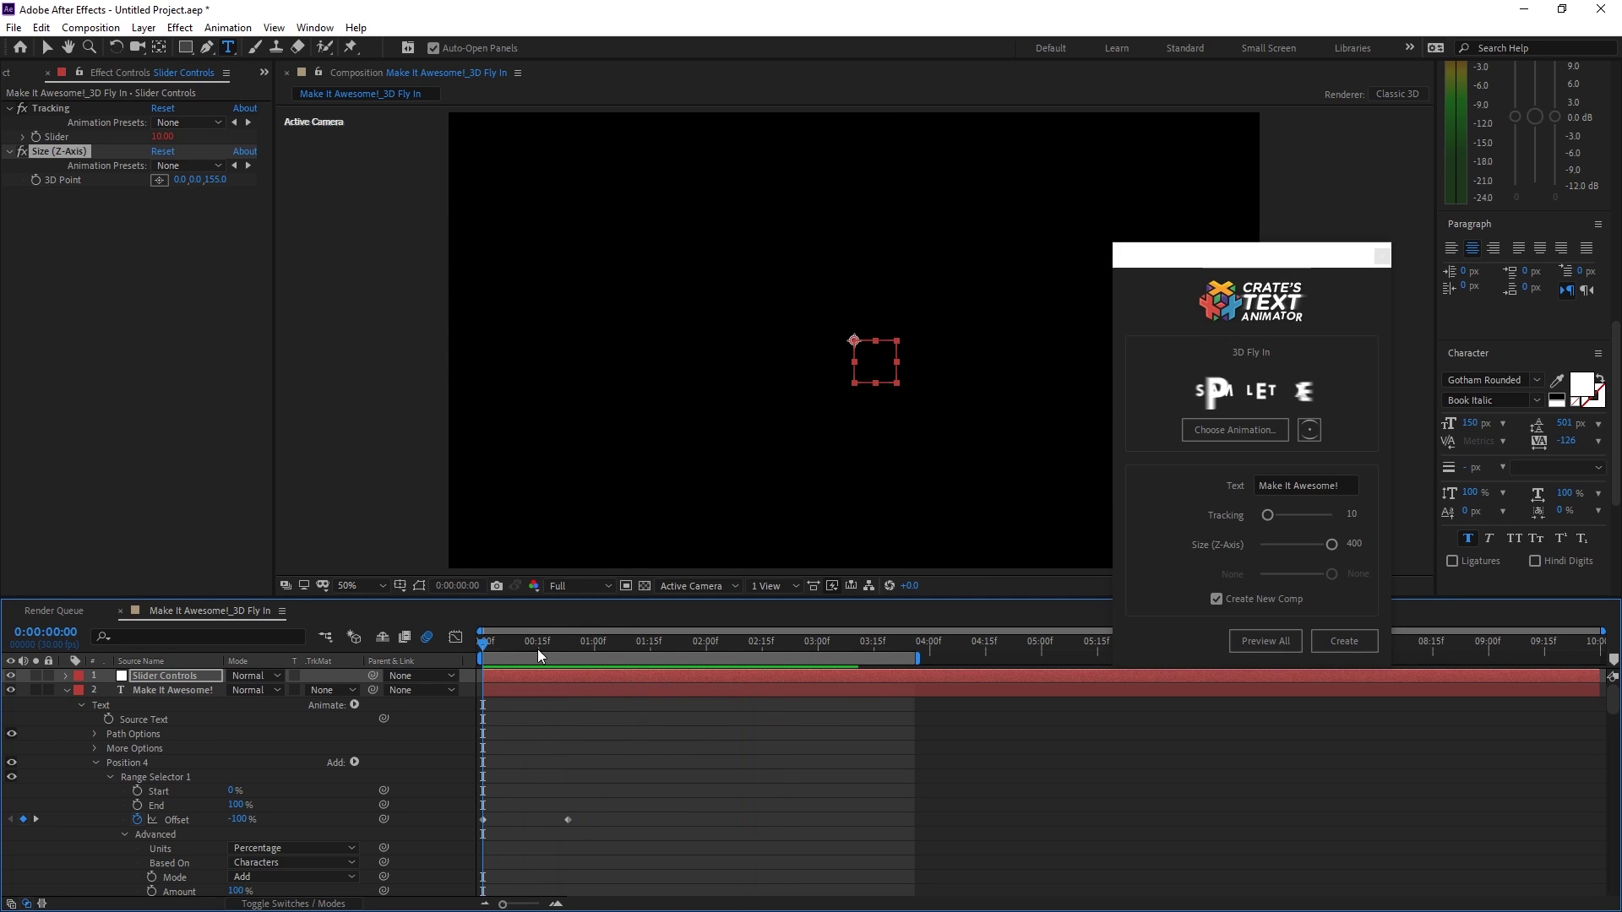
# Step: Preview the fly-in, stop where 'make it awesome!' has landed, and move the Text Animator window left
pyautogui.click(500, 662)
pyautogui.click(507, 691)
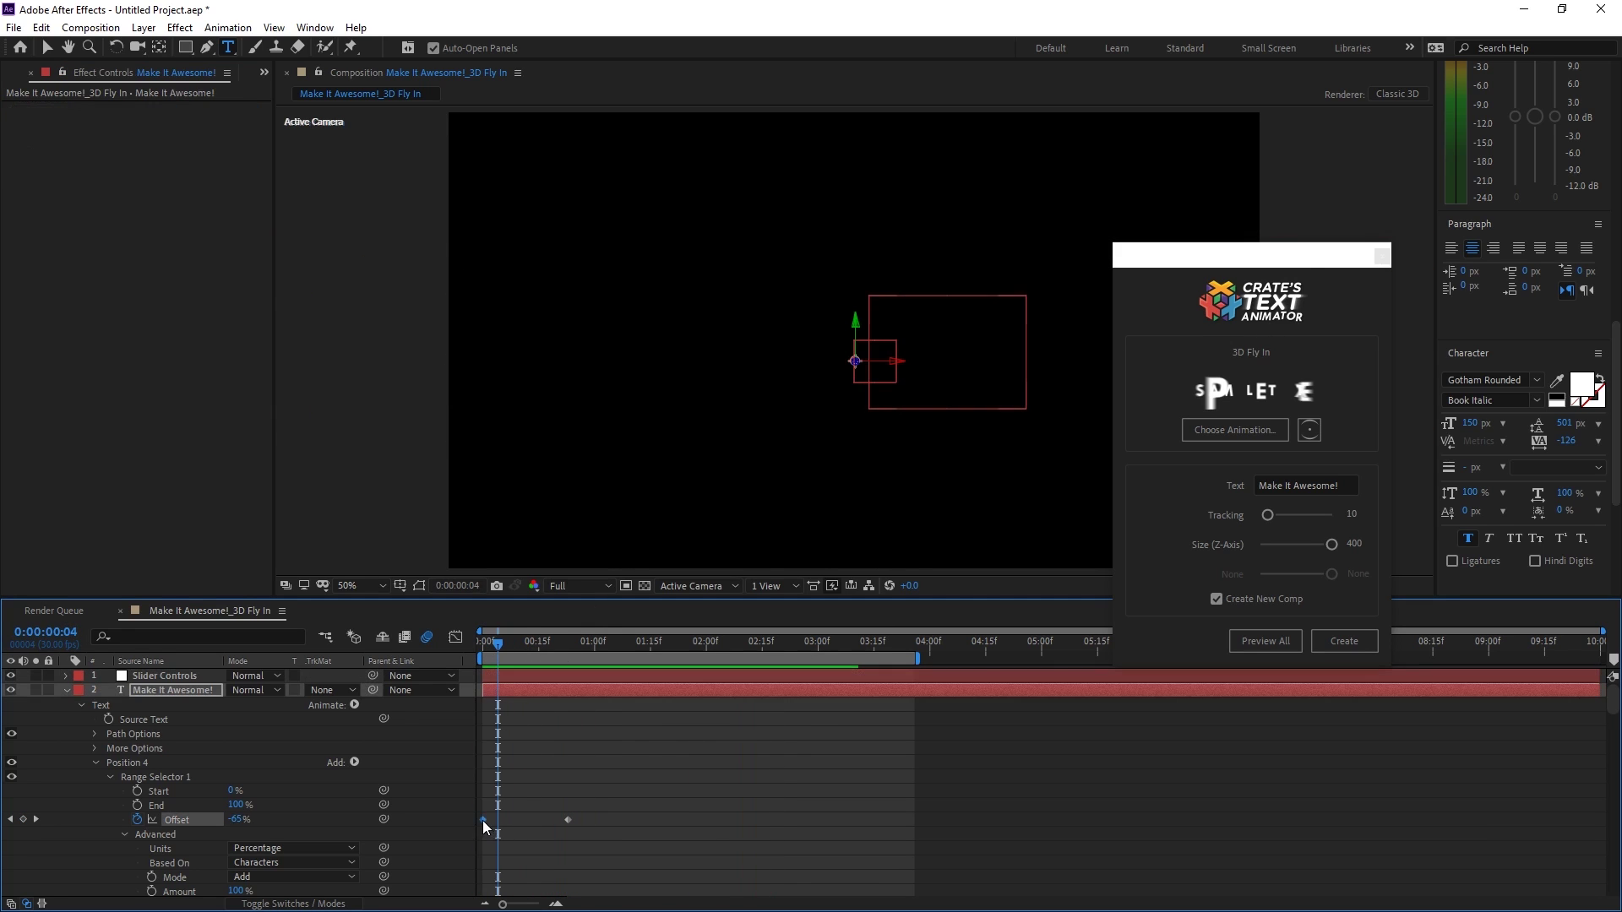
pyautogui.press('space')
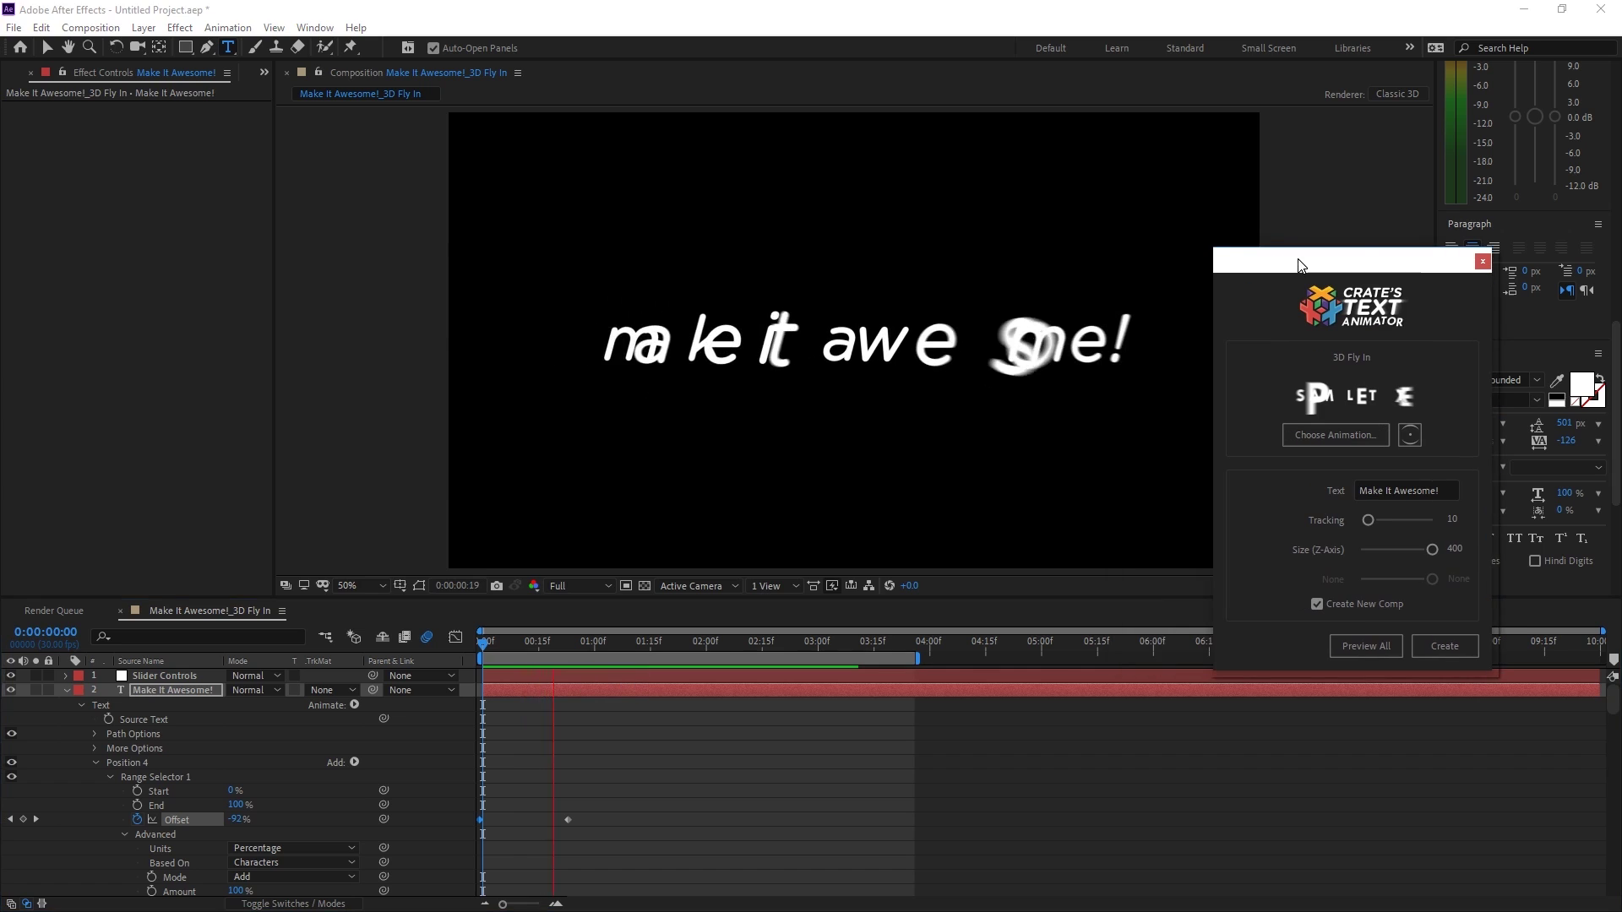
pyautogui.click(586, 665)
pyautogui.moveTo(591, 666); pyautogui.dragTo(617, 676)
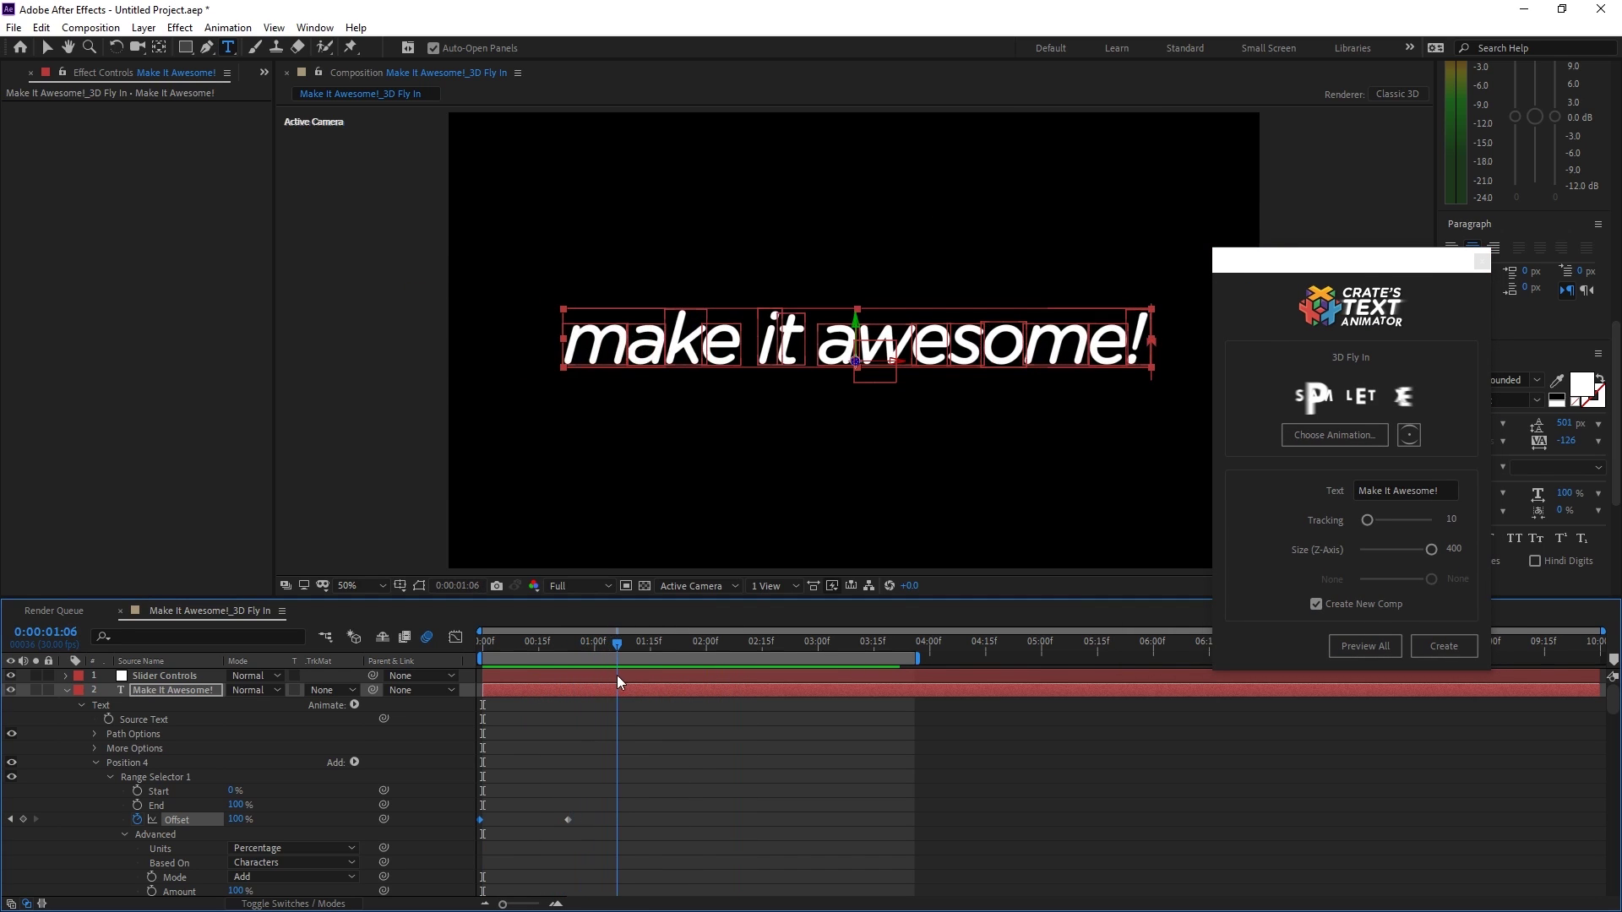
pyautogui.moveTo(1373, 271); pyautogui.dragTo(338, 218)
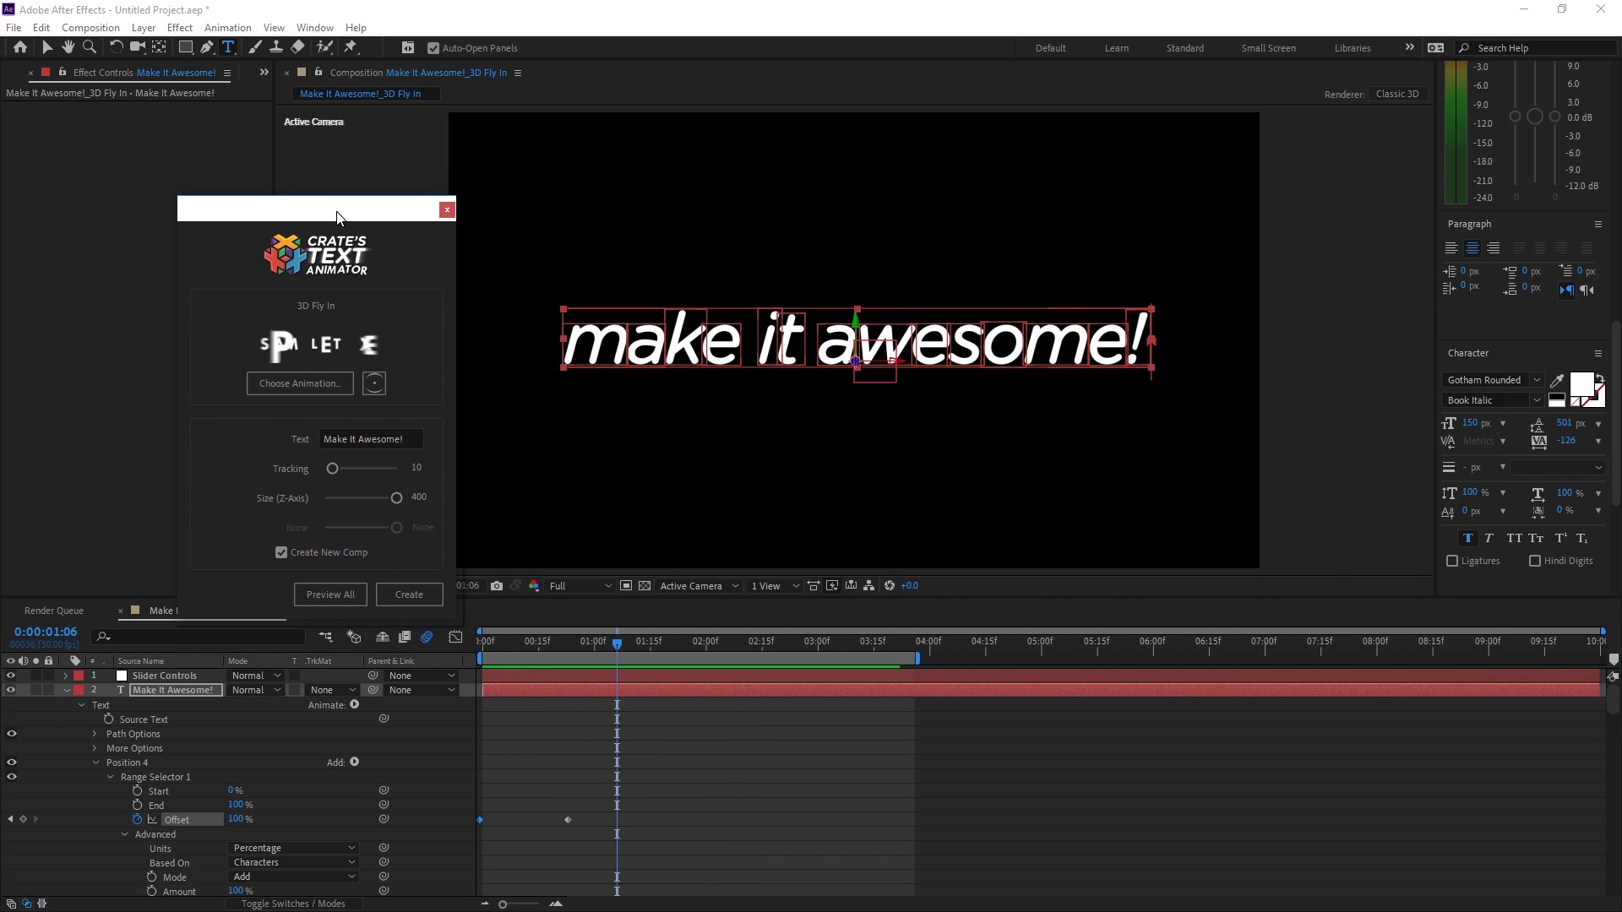
# Step: Build the Preview All grid of every animation preset and play it through twice
pyautogui.click(340, 600)
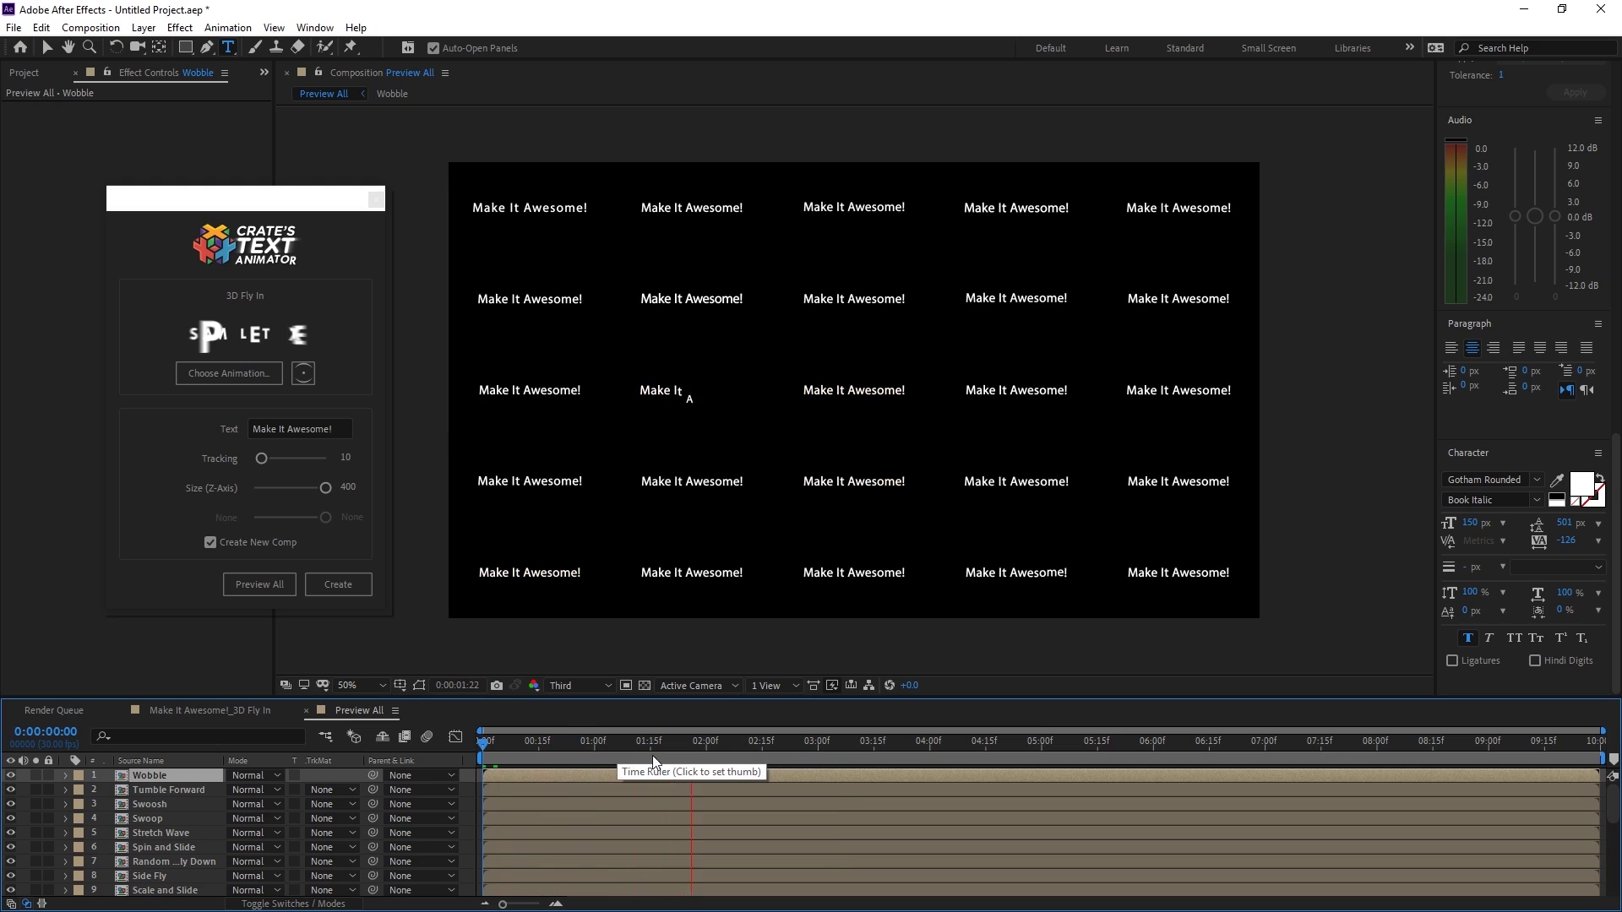
pyautogui.click(591, 741)
pyautogui.press('space')
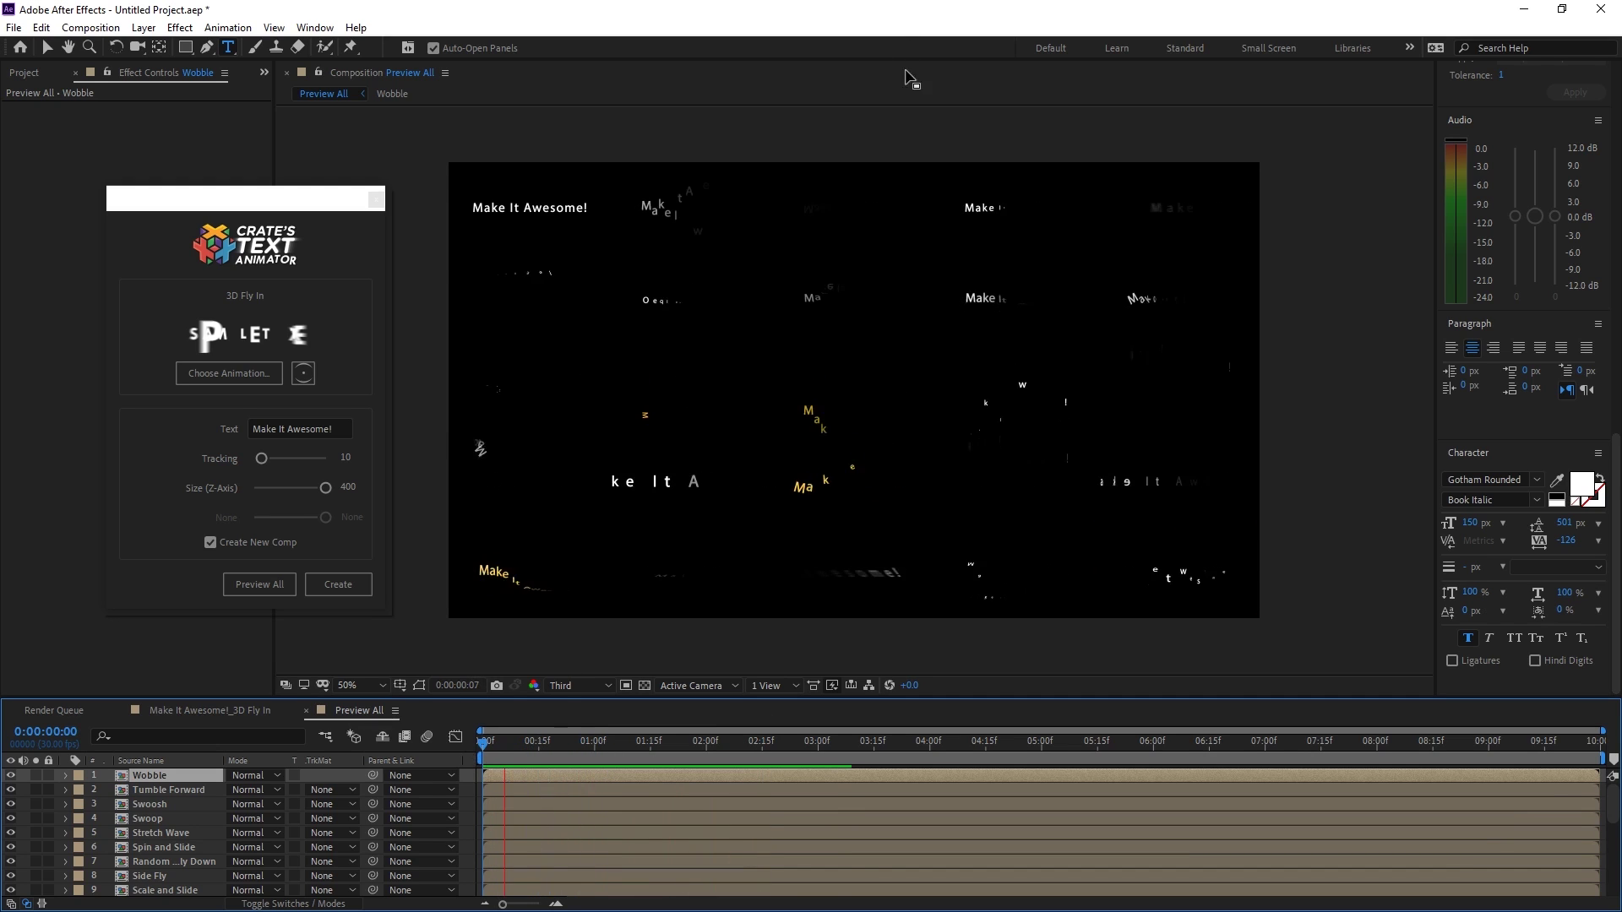
pyautogui.click(1083, 565)
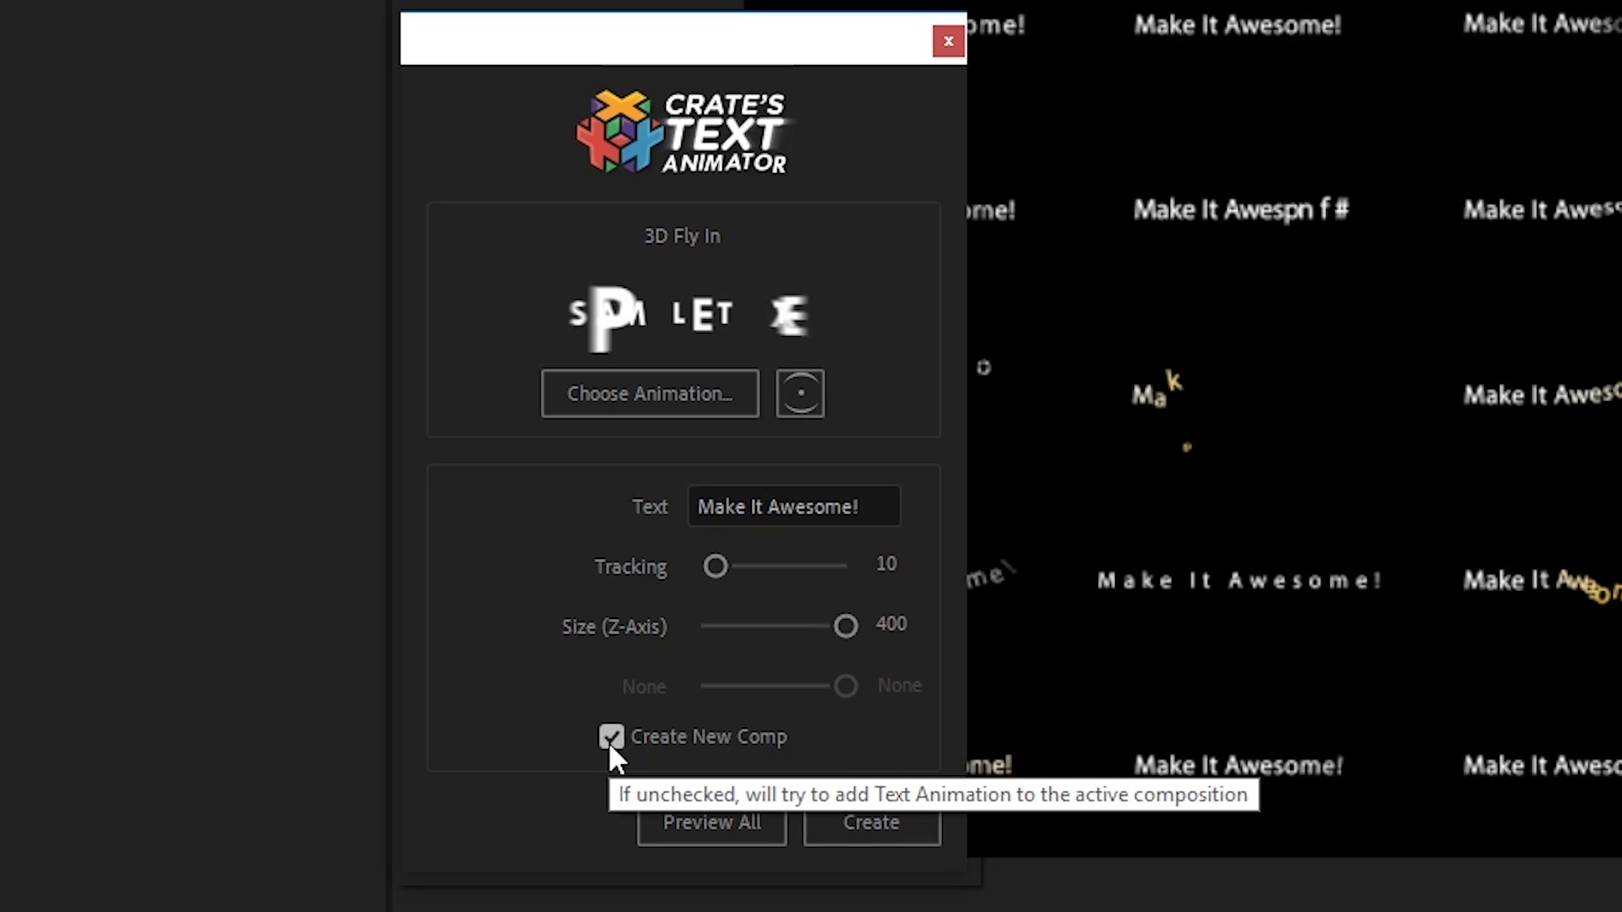
# Step: Untick Create New Comp so new animations go into the active Preview All composition
pyautogui.click(610, 748)
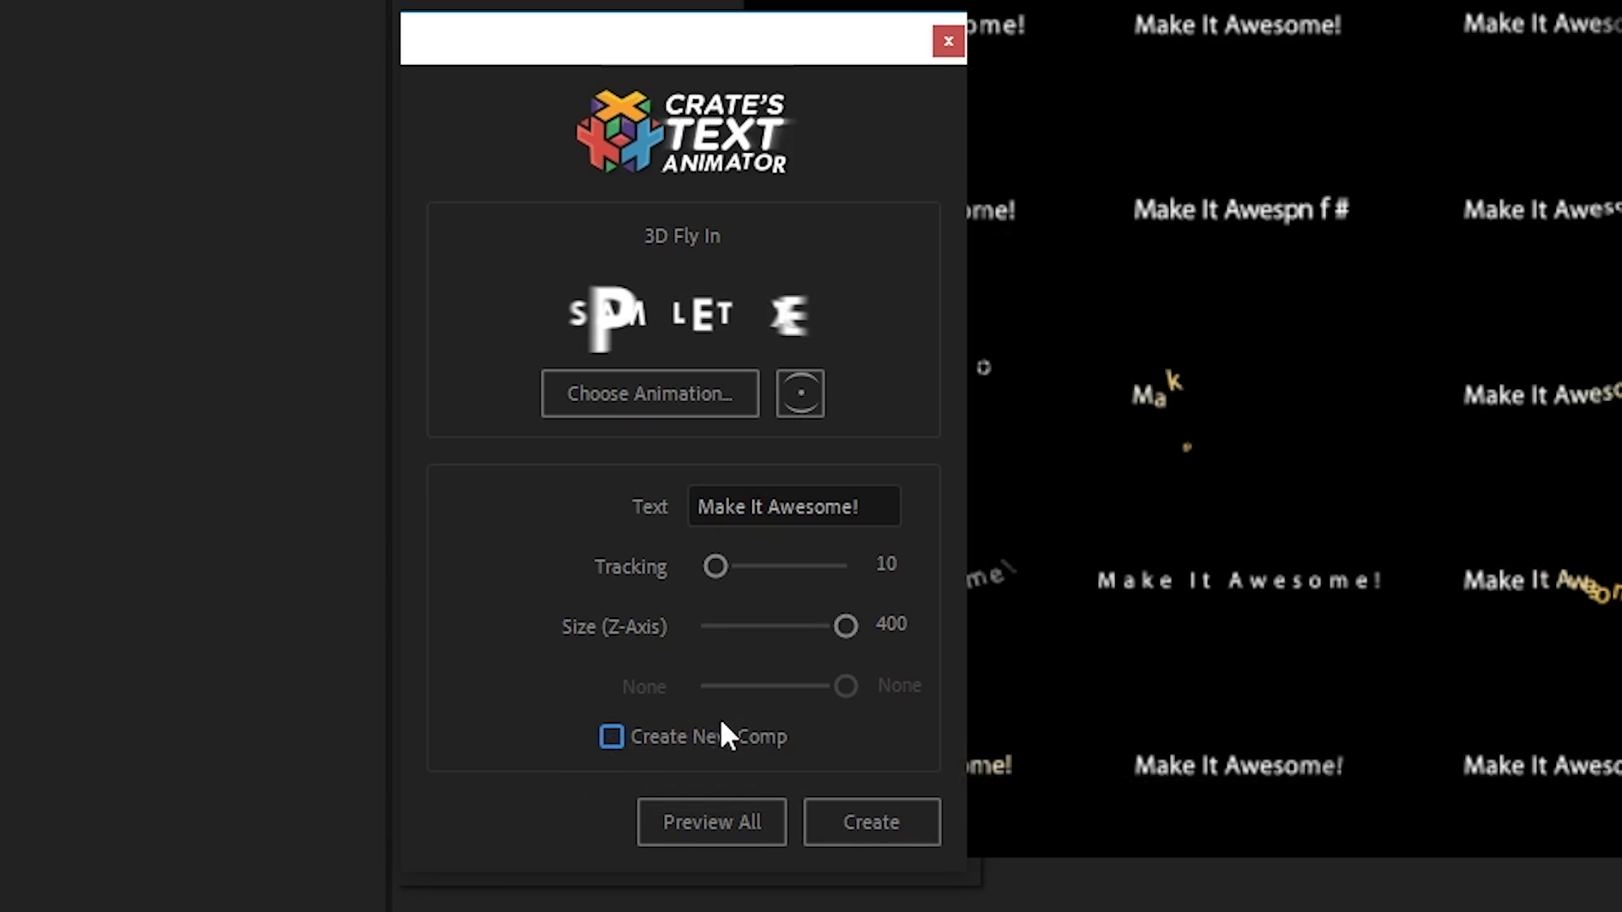
pyautogui.click(615, 742)
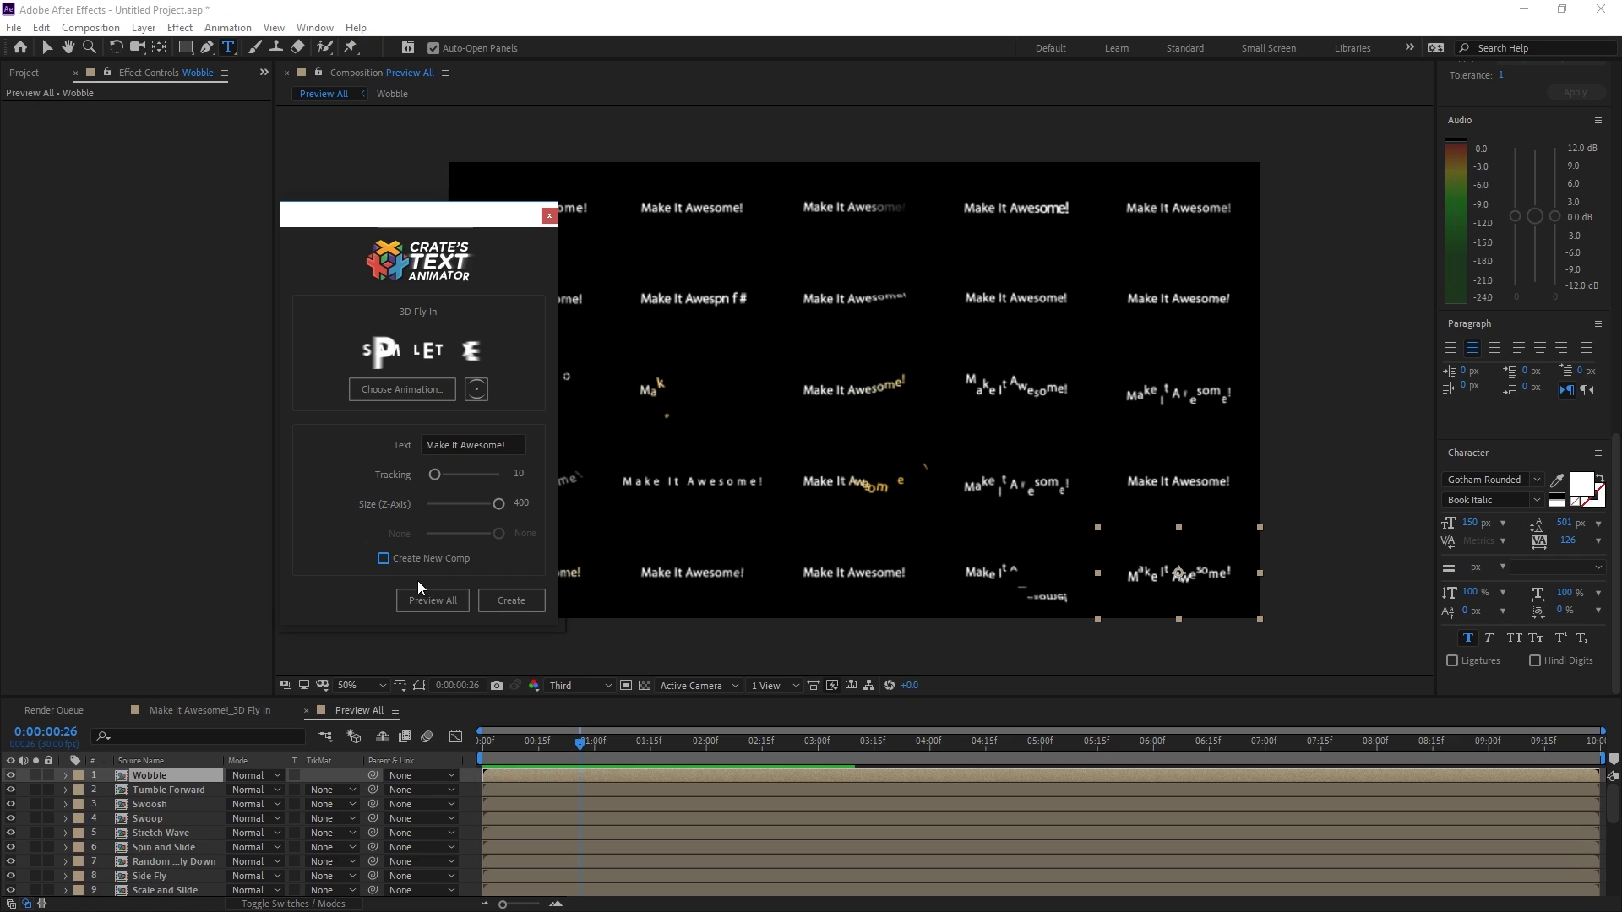
# Step: Return the Preview All playhead to 0:00:00:00
pyautogui.press('space')
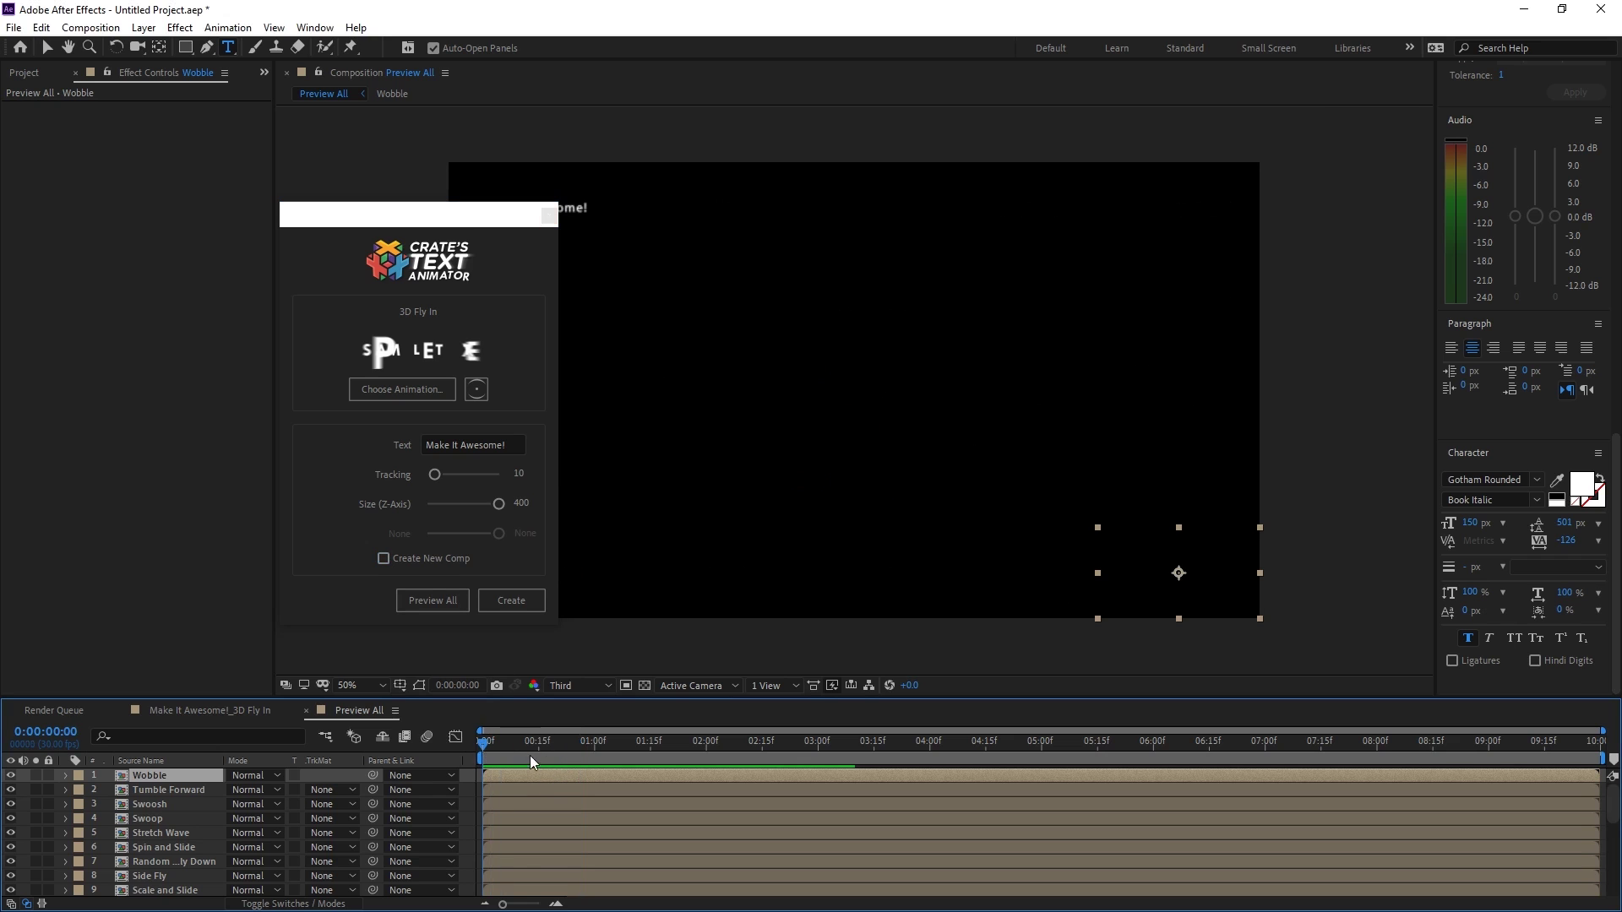